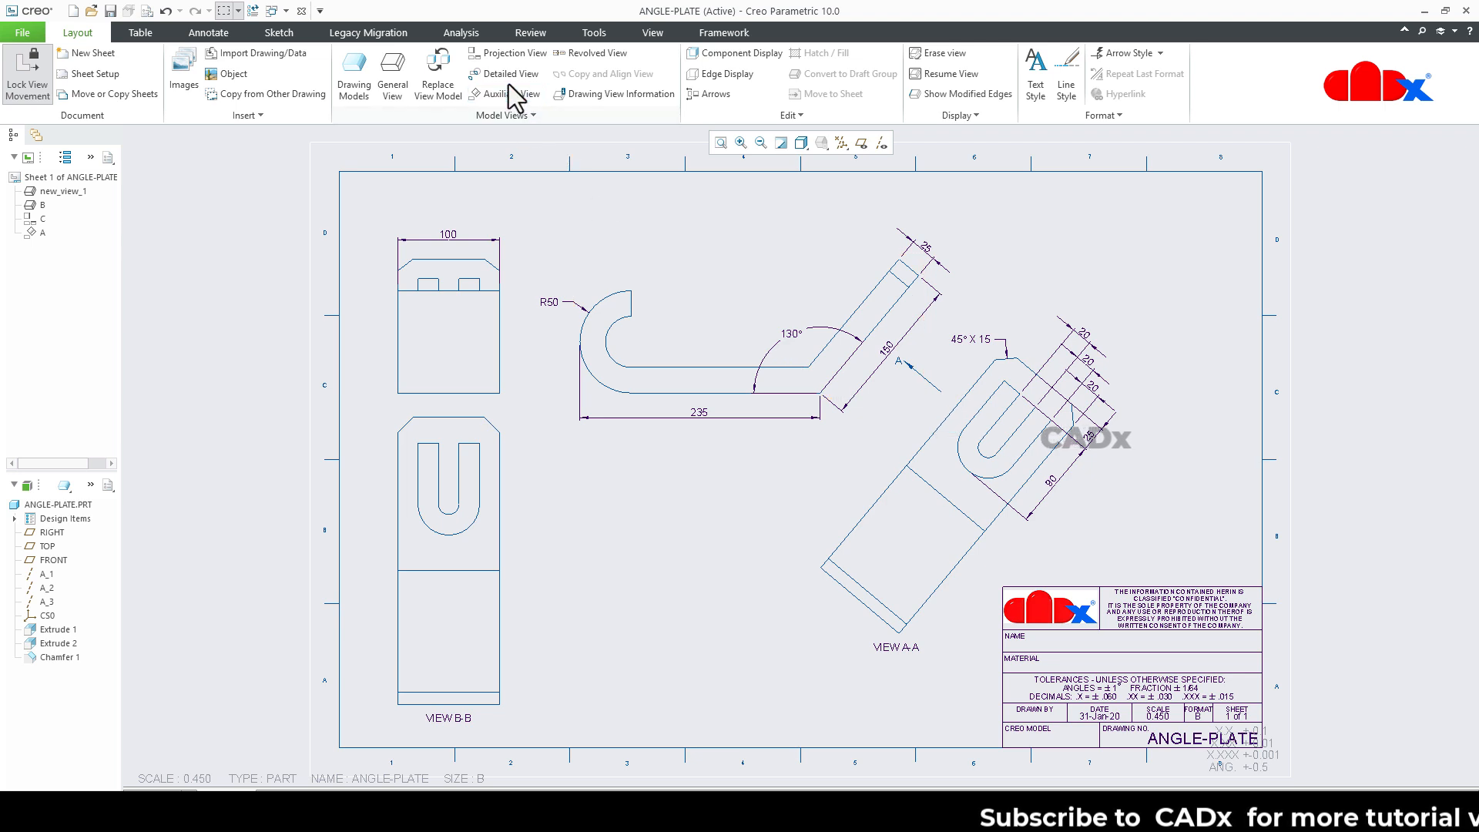
Project a right-side view from the front view and place it in line with it near the sheet's upper-right corner.
{"action": "left_click", "coordinate": [500, 58]}
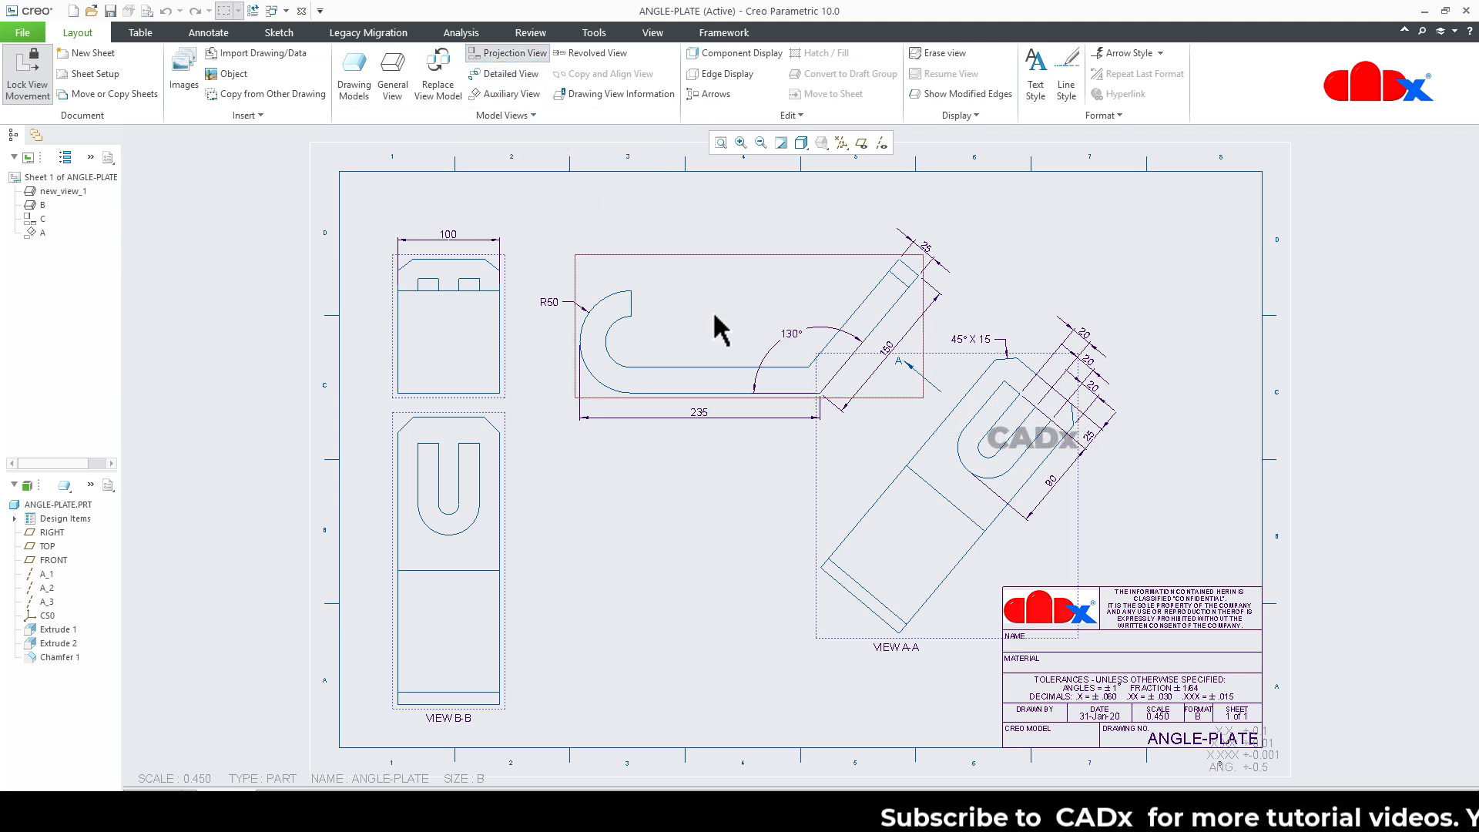
{"action": "left_click", "coordinate": [1189, 315]}
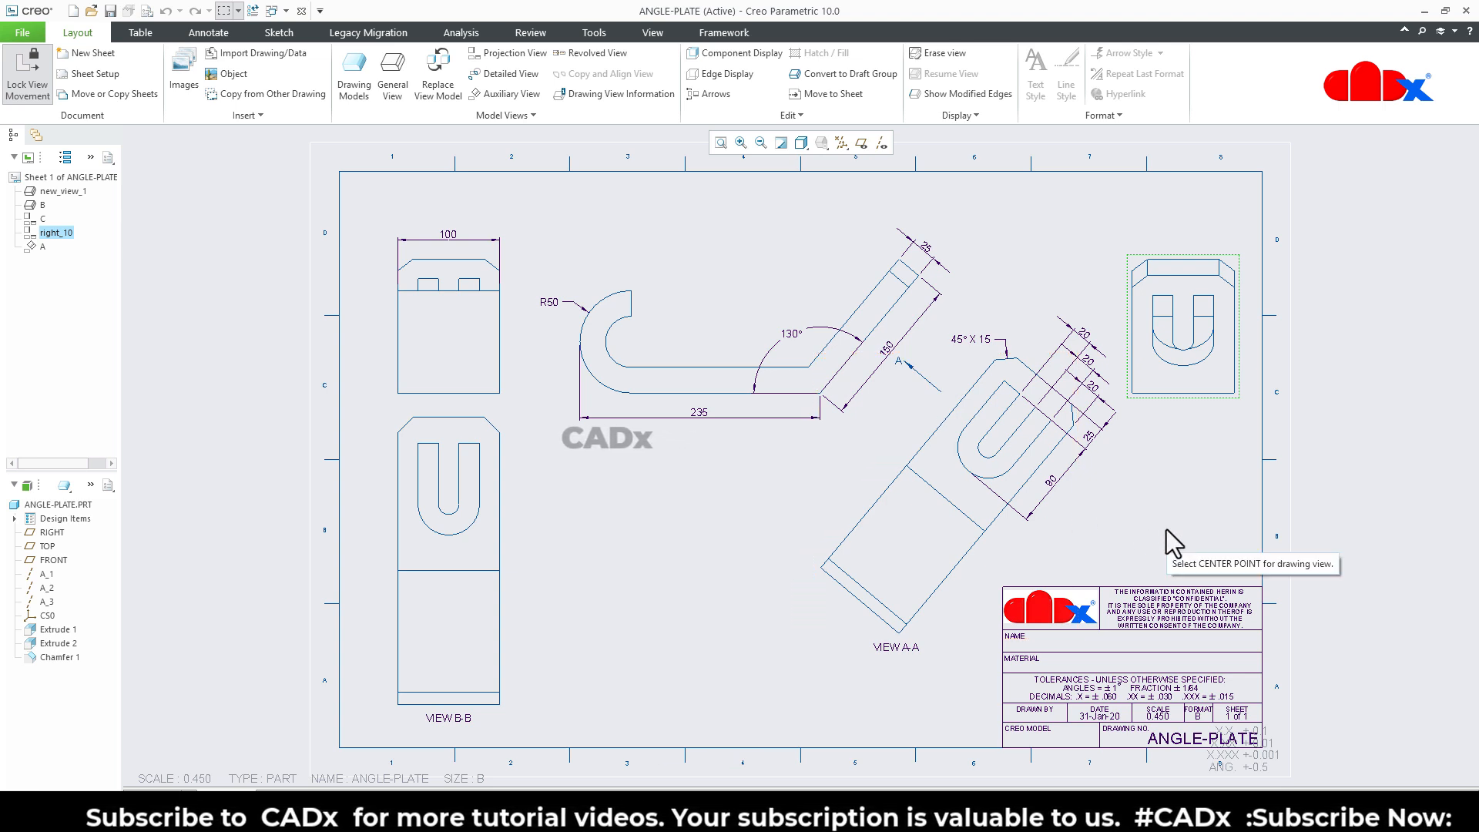
{"action": "left_click", "coordinate": [1166, 529]}
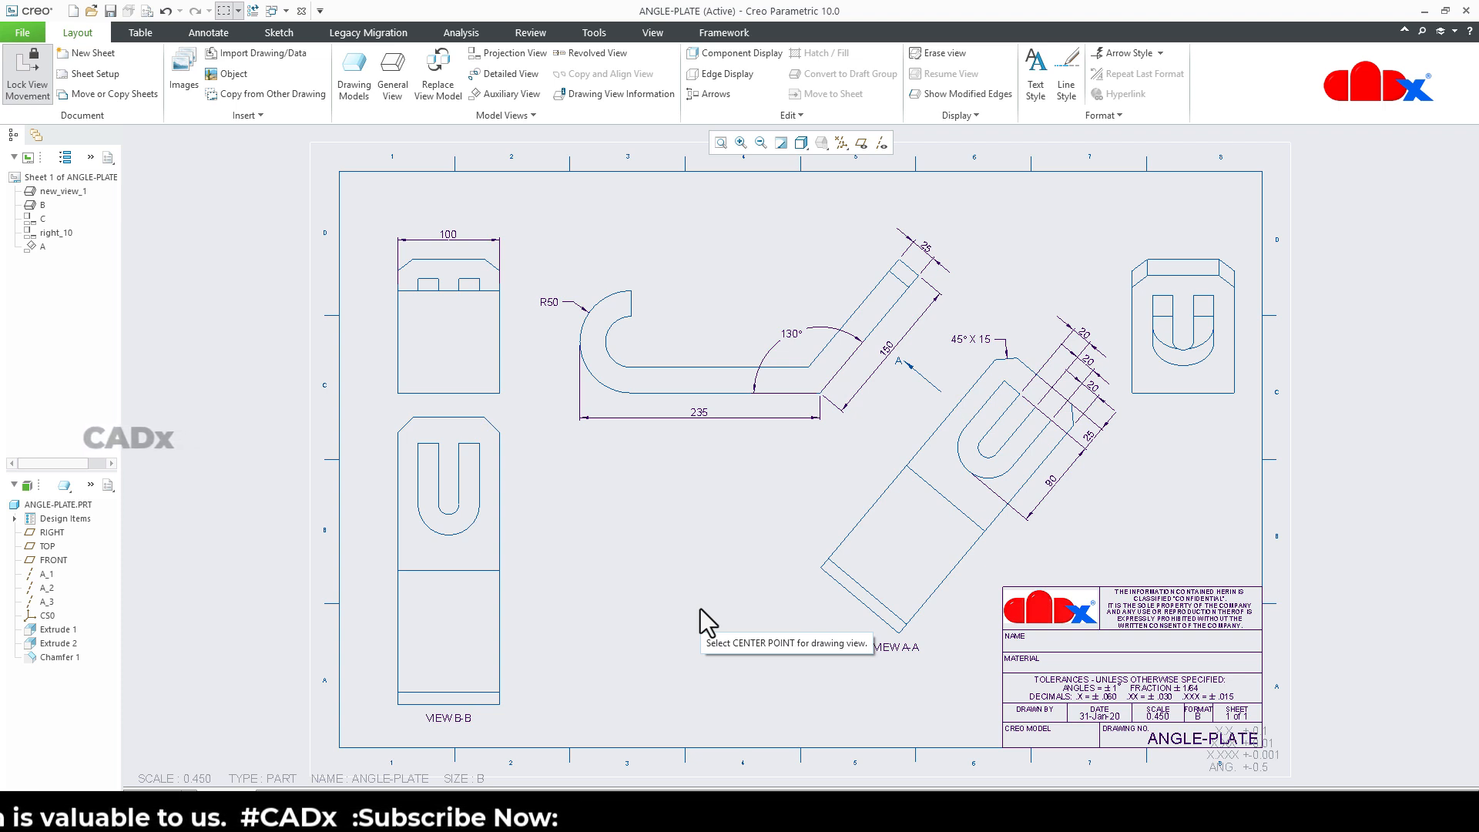
Open the ANGLE-PLATE part from the drawing and inspect its bent shape and slotted flange in 3D.
{"action": "right_click", "coordinate": [66, 506]}
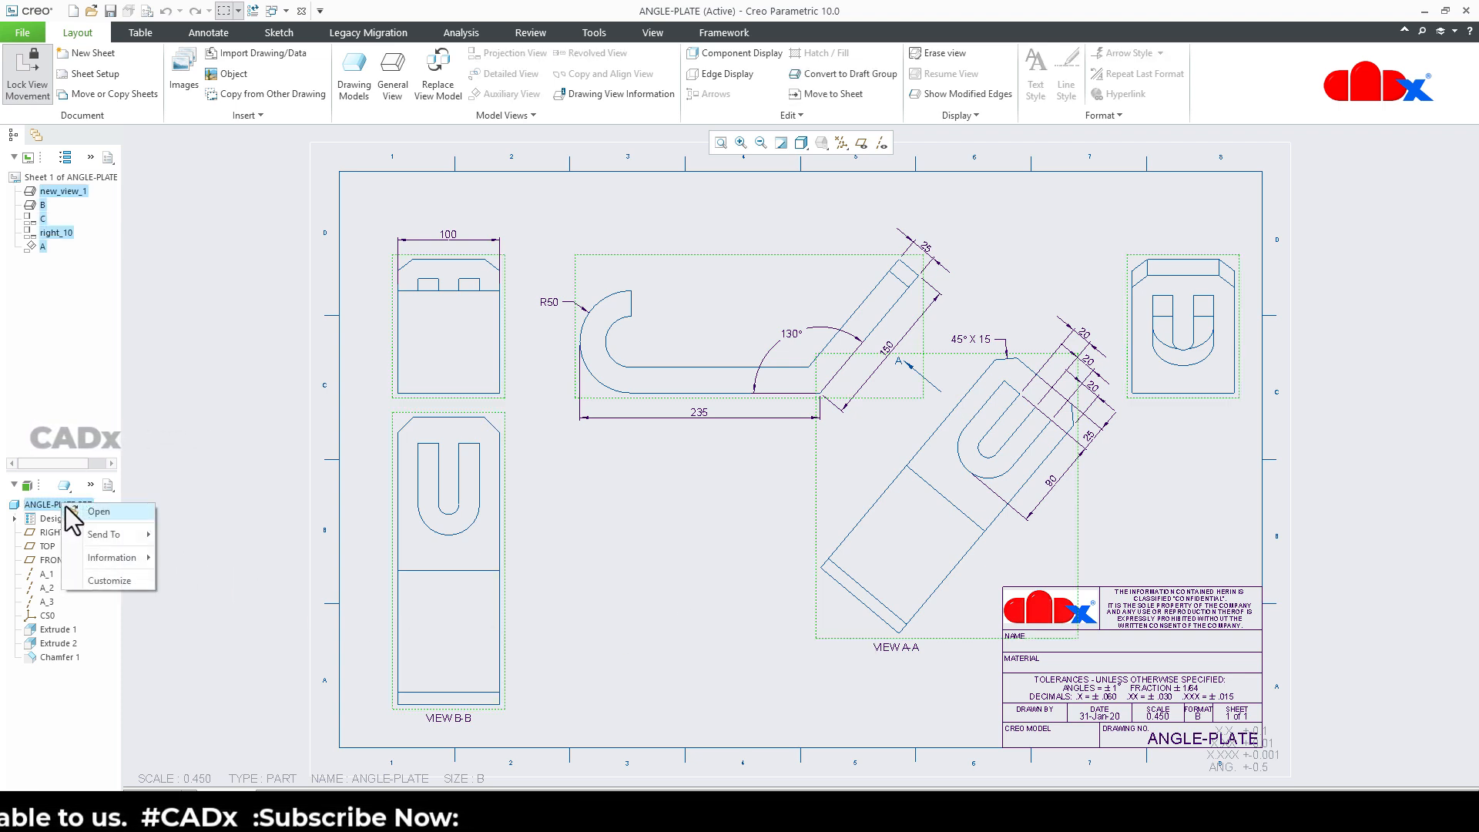
{"action": "left_click", "coordinate": [83, 513]}
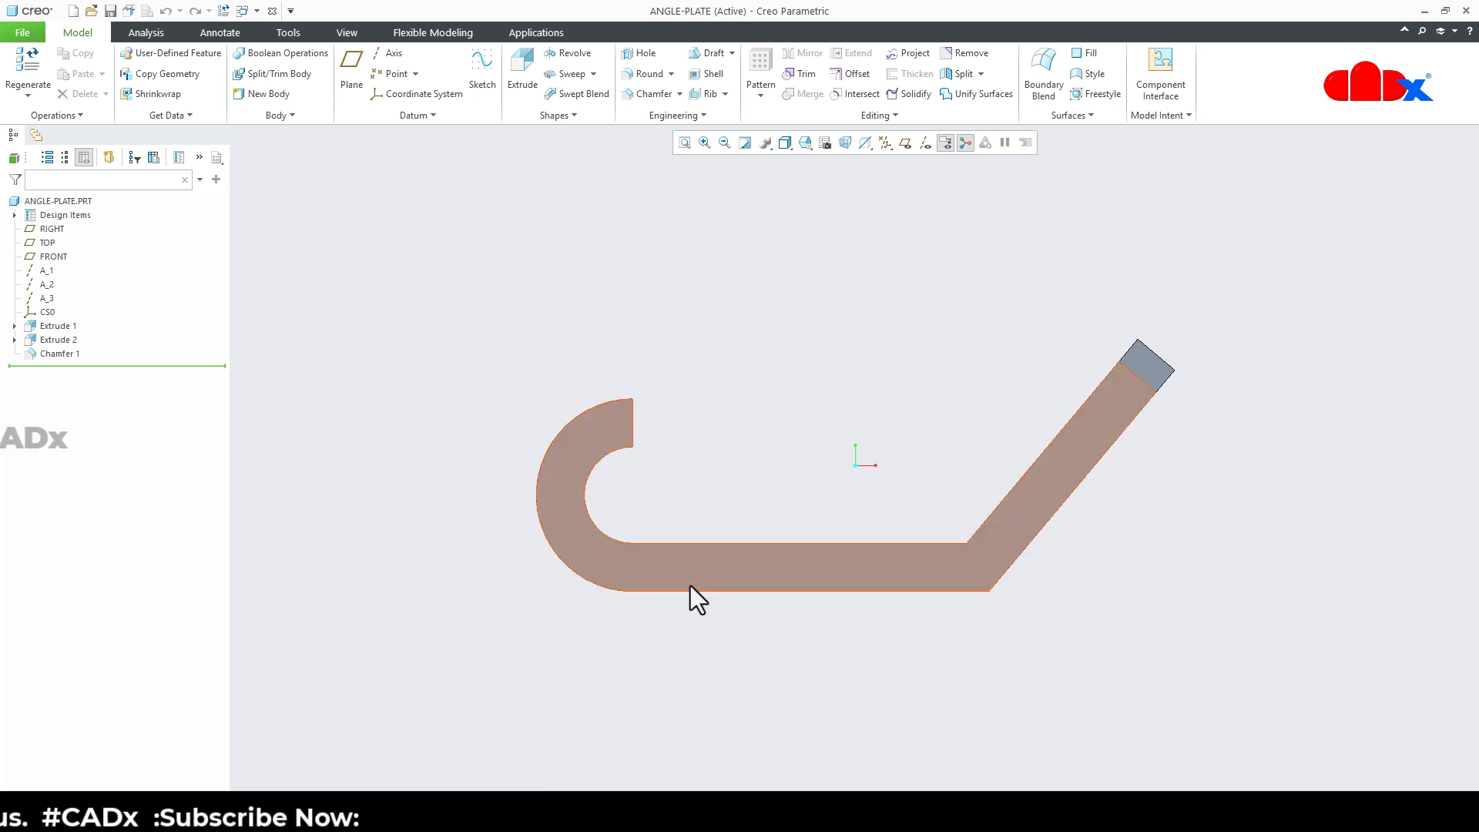
{"action": "middle_click_drag", "start_coordinate": [690, 589], "coordinate": [650, 597]}
{"action": "middle_click_drag", "start_coordinate": [930, 587], "coordinate": [872, 555]}
{"action": "scroll", "coordinate": [972, 537], "scroll_direction": "down", "scroll_amount": 3}
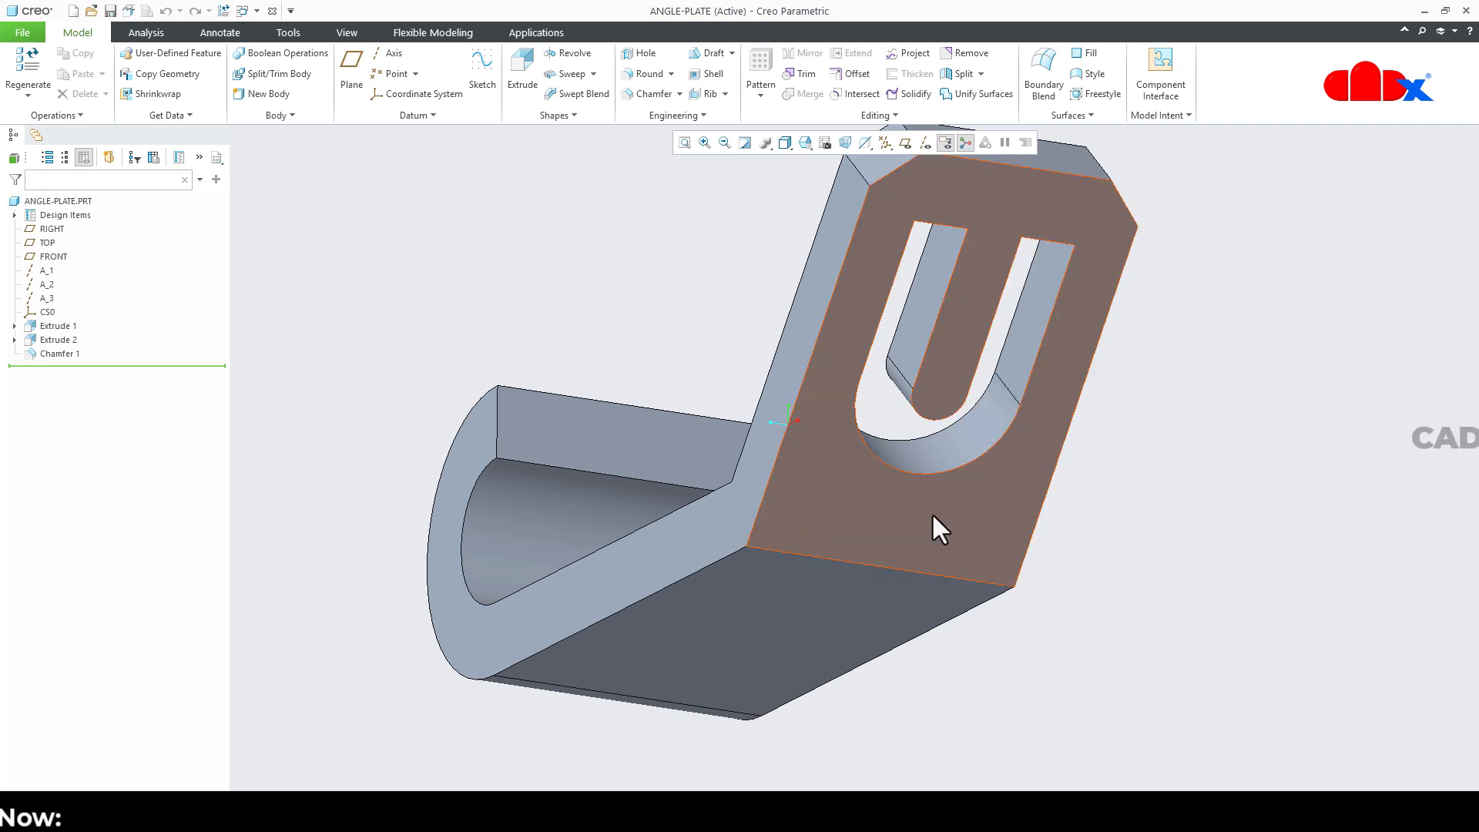
Orient the model normal to the inclined face that carries the U-shaped slot.
{"action": "scroll", "coordinate": [935, 511], "scroll_direction": "up", "scroll_amount": 2}
{"action": "middle_click_drag", "start_coordinate": [938, 507], "coordinate": [894, 513]}
{"action": "left_click", "coordinate": [895, 517]}
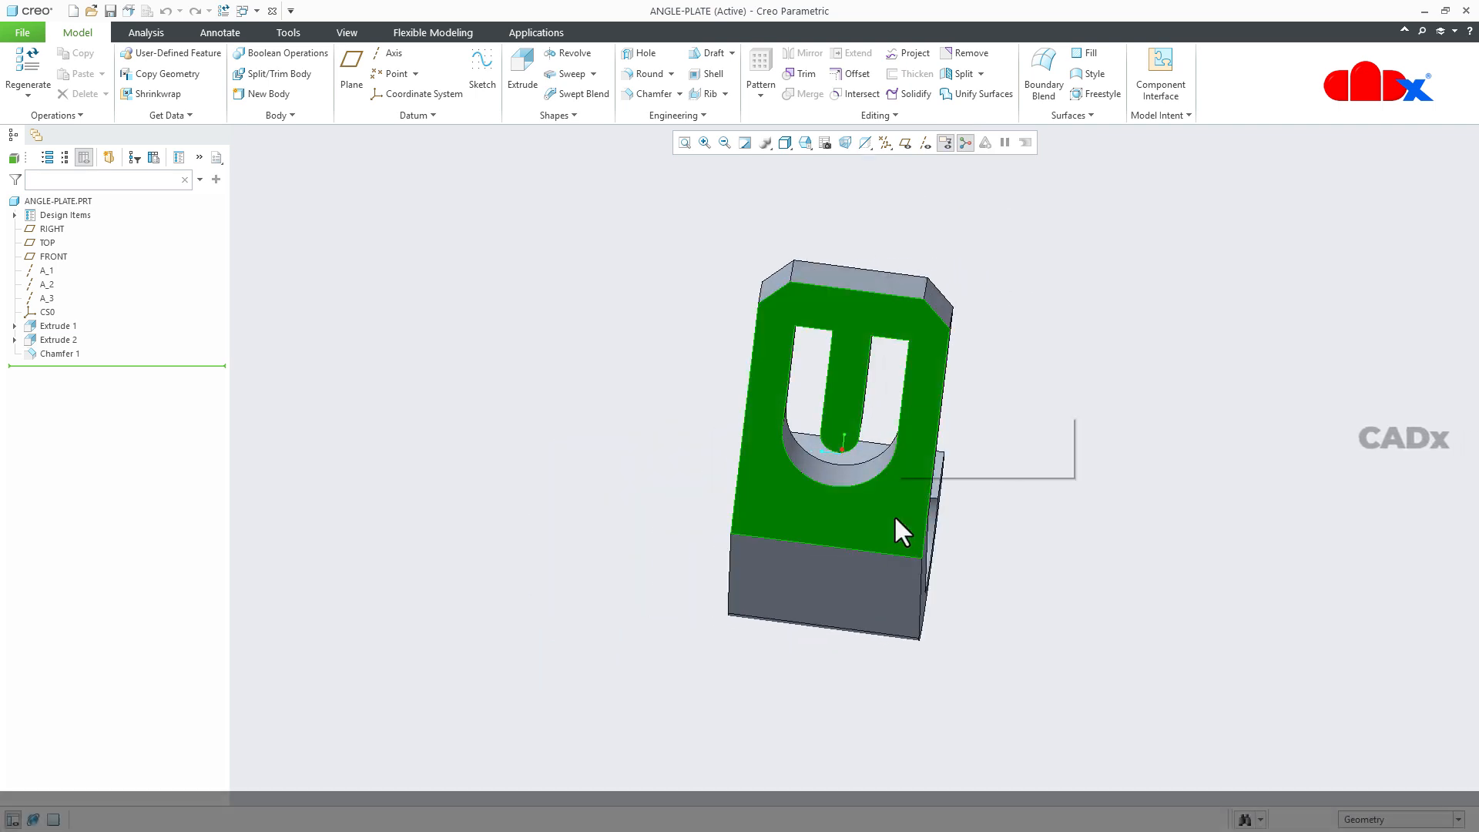
{"action": "left_click", "coordinate": [927, 467]}
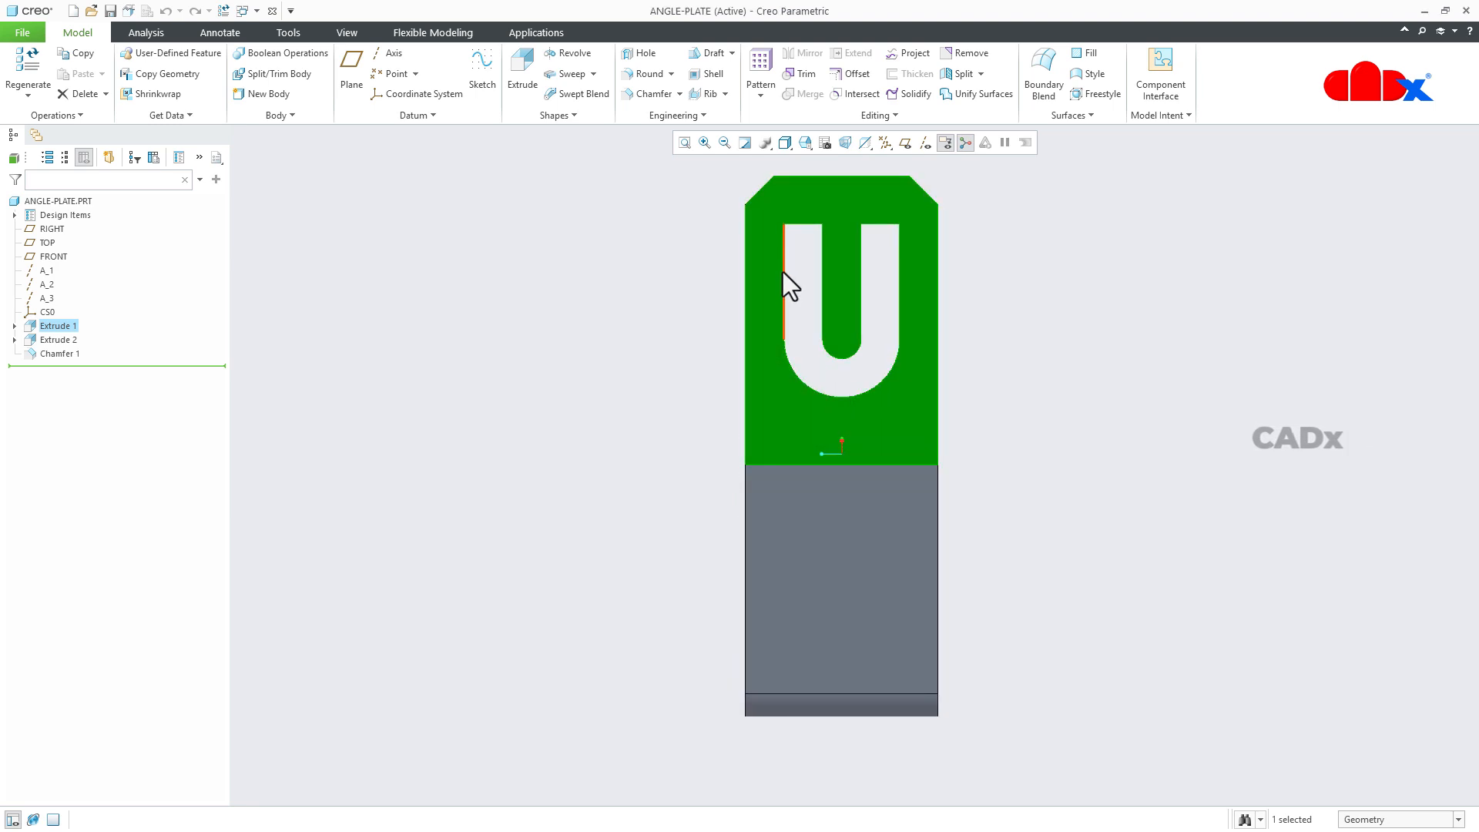
{"action": "left_click", "coordinate": [1086, 420]}
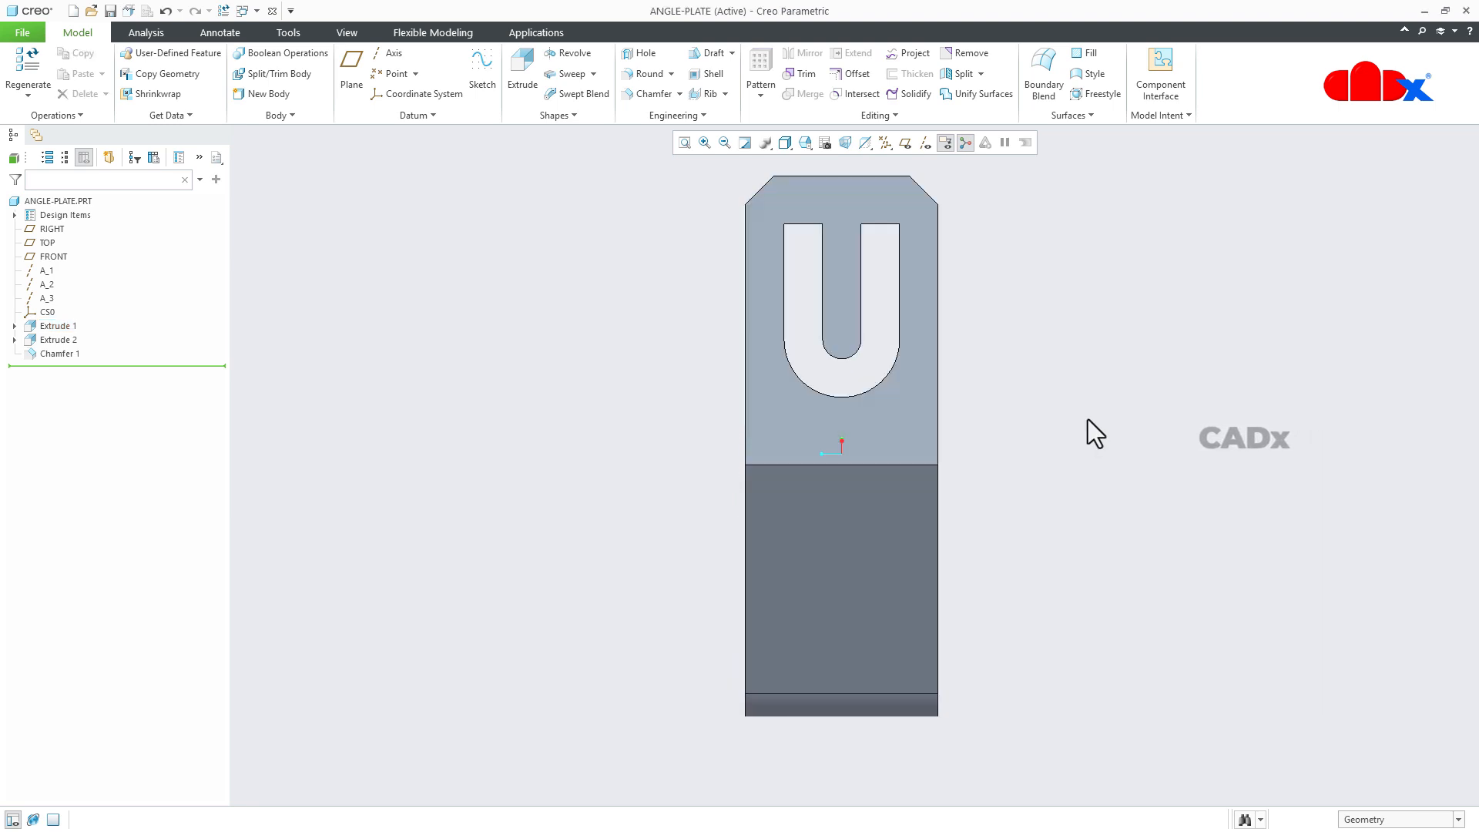
Set the model to the saved RIGHT orientation and turn off the spin center display.
{"action": "left_click", "coordinate": [807, 432]}
{"action": "middle_click_drag", "start_coordinate": [808, 434], "coordinate": [1136, 515]}
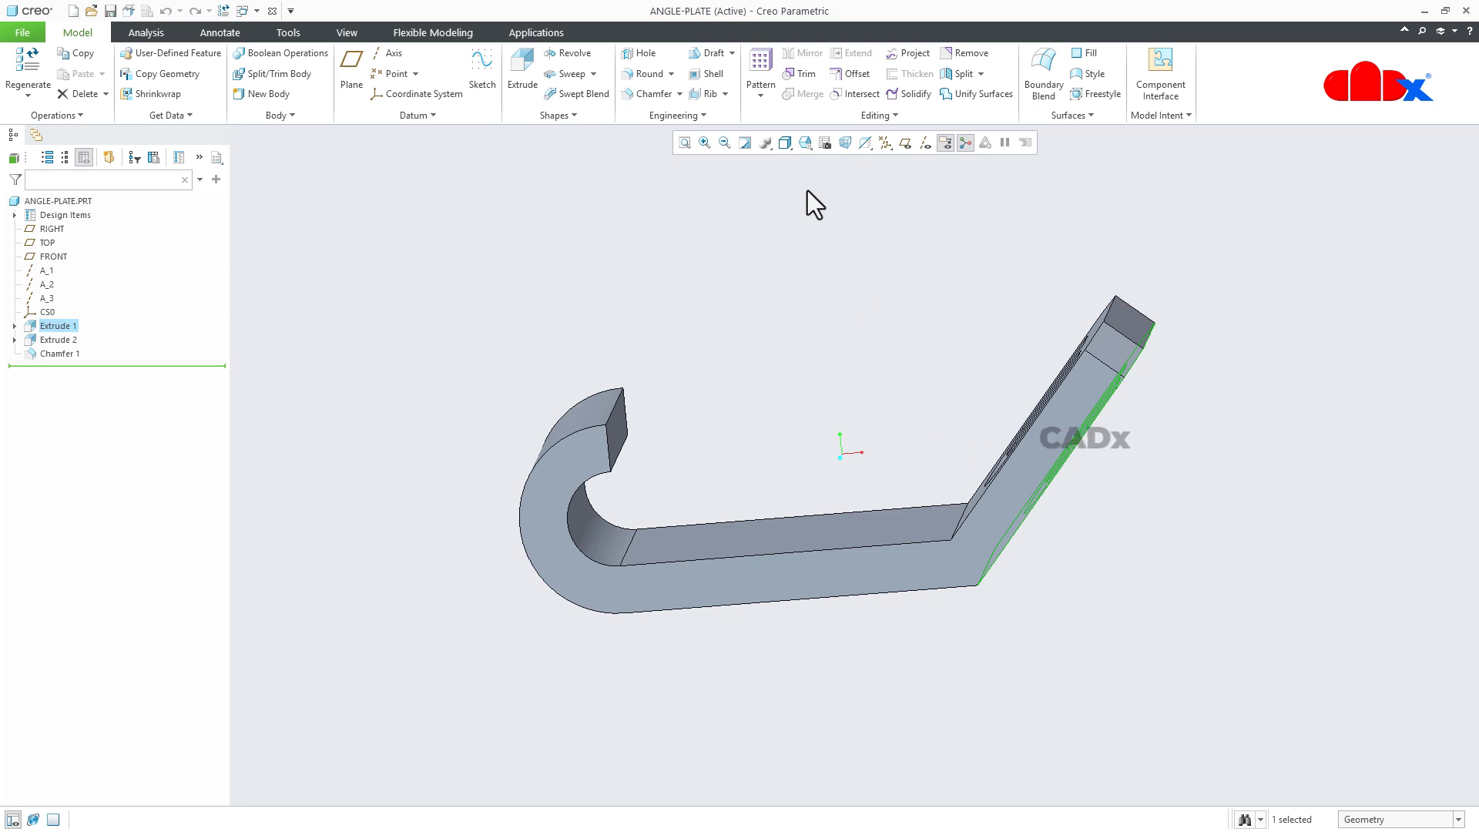
{"action": "left_click", "coordinate": [804, 143]}
{"action": "scroll", "coordinate": [835, 216], "scroll_direction": "down", "scroll_amount": 2}
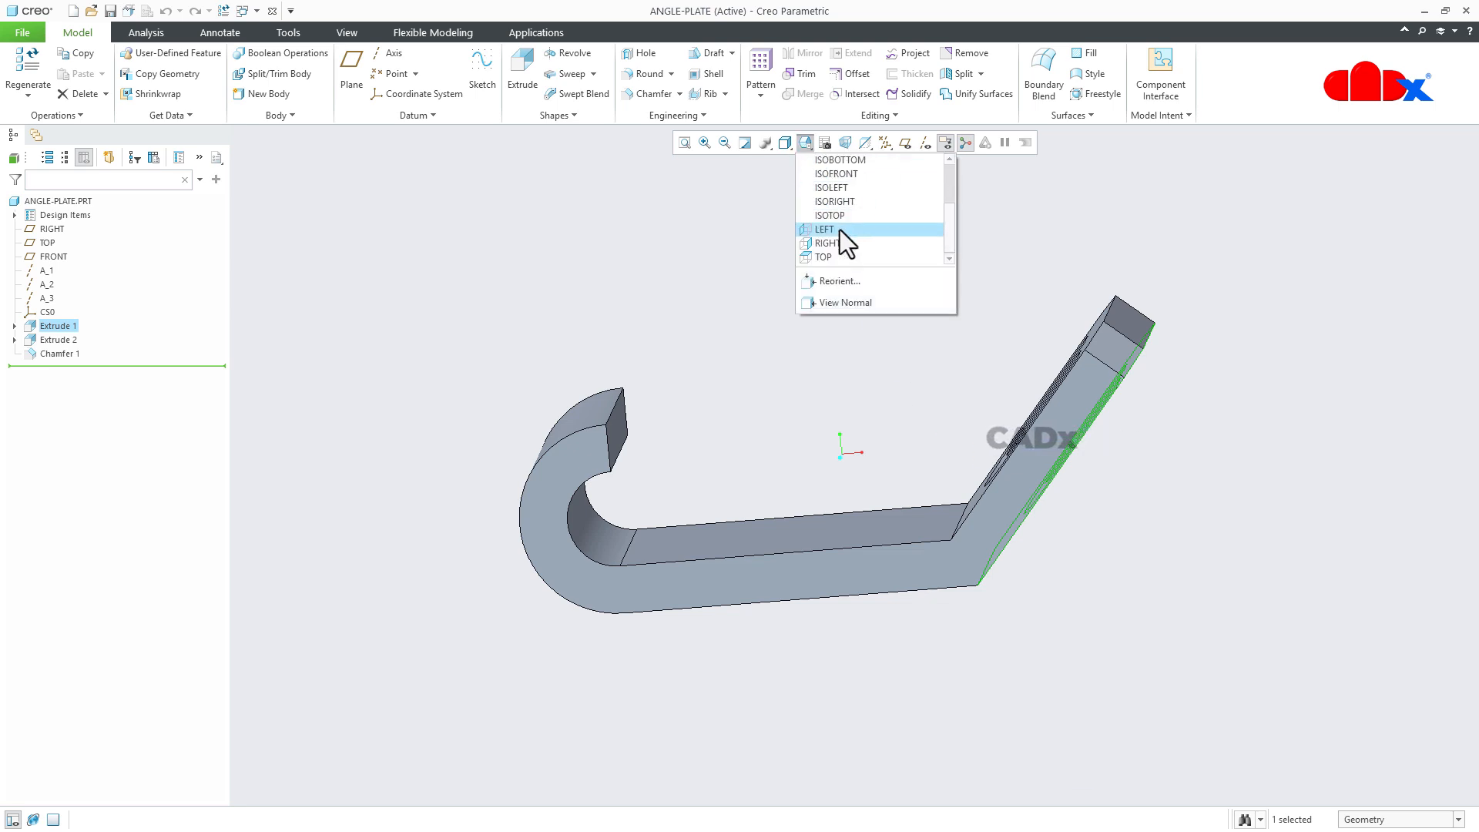
{"action": "left_click", "coordinate": [828, 242]}
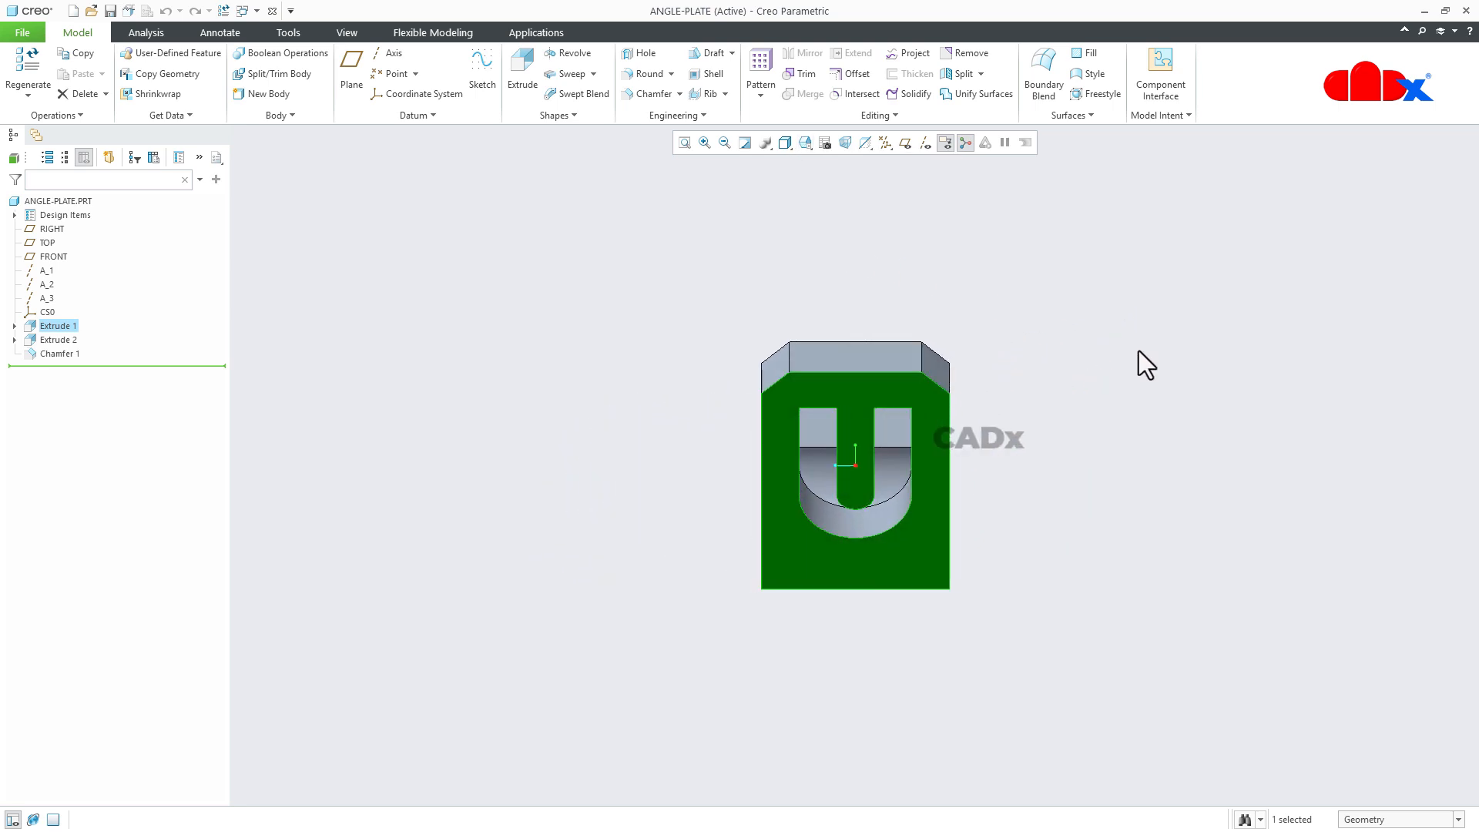
{"action": "left_click", "coordinate": [966, 142]}
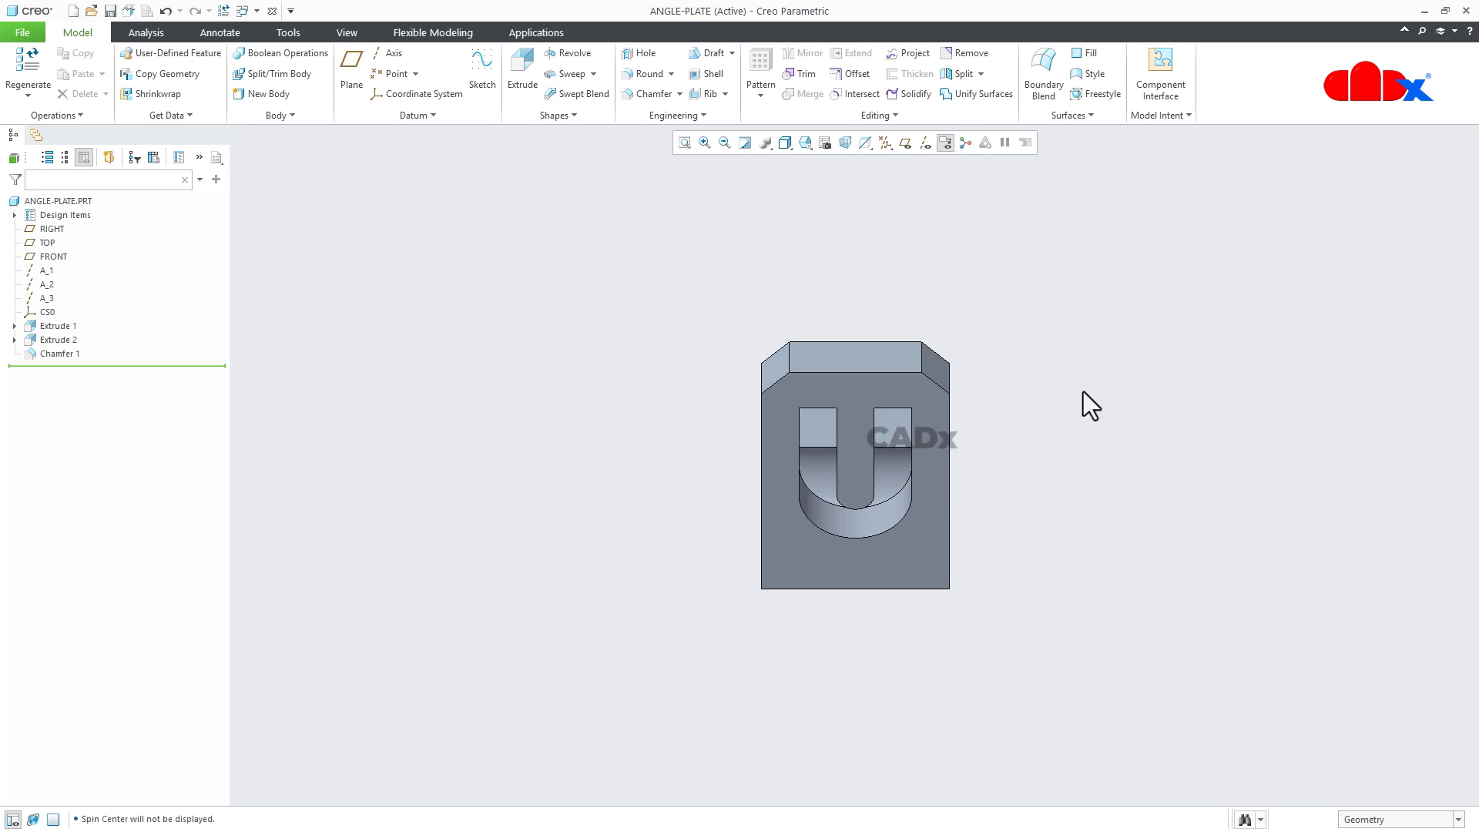
Turn the model from the RIGHT orientation to look squarely at the inclined slotted face.
{"action": "left_click", "coordinate": [914, 552]}
{"action": "left_click", "coordinate": [942, 502]}
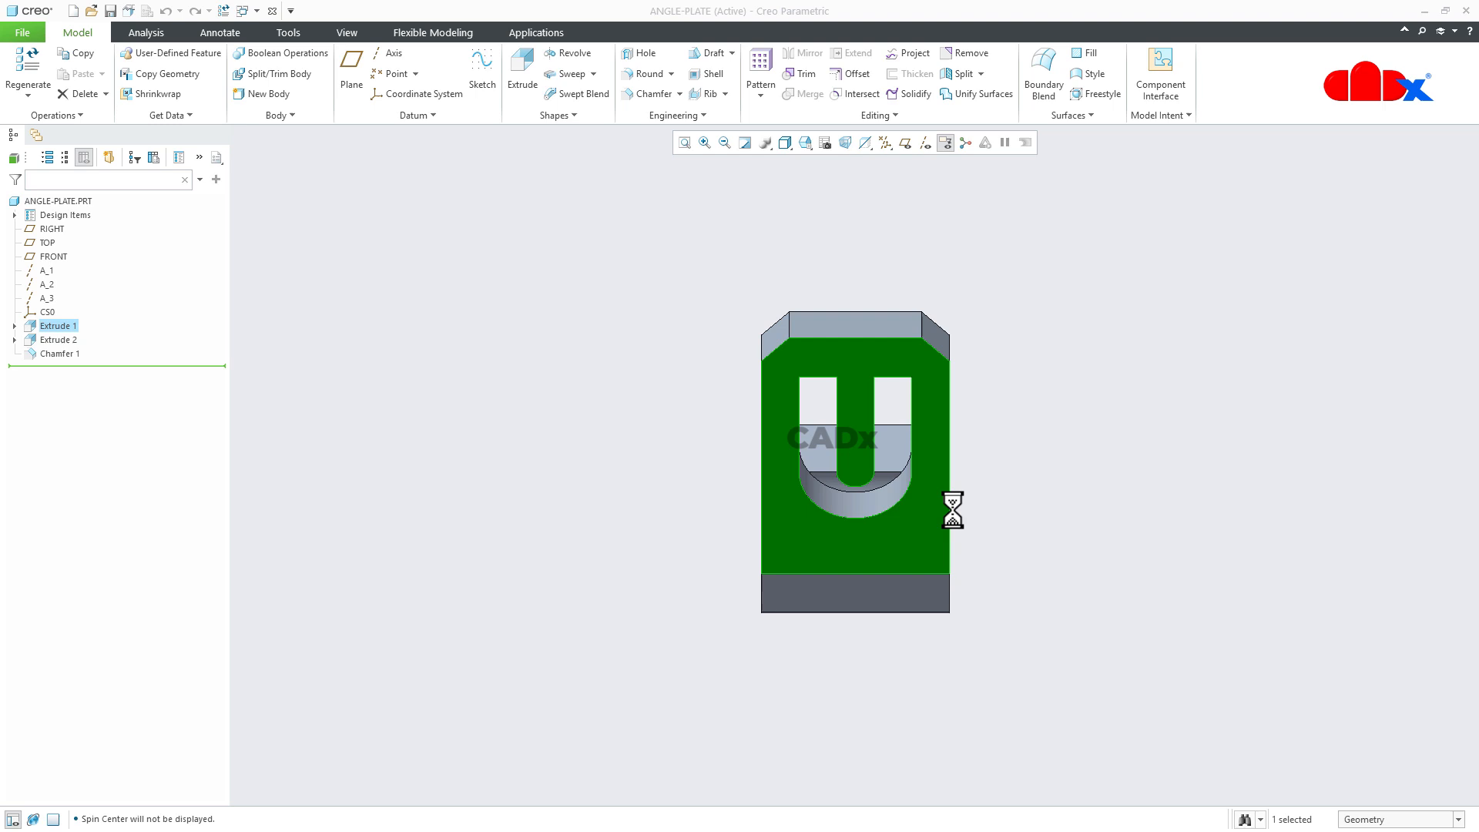
{"action": "left_click", "coordinate": [1102, 571]}
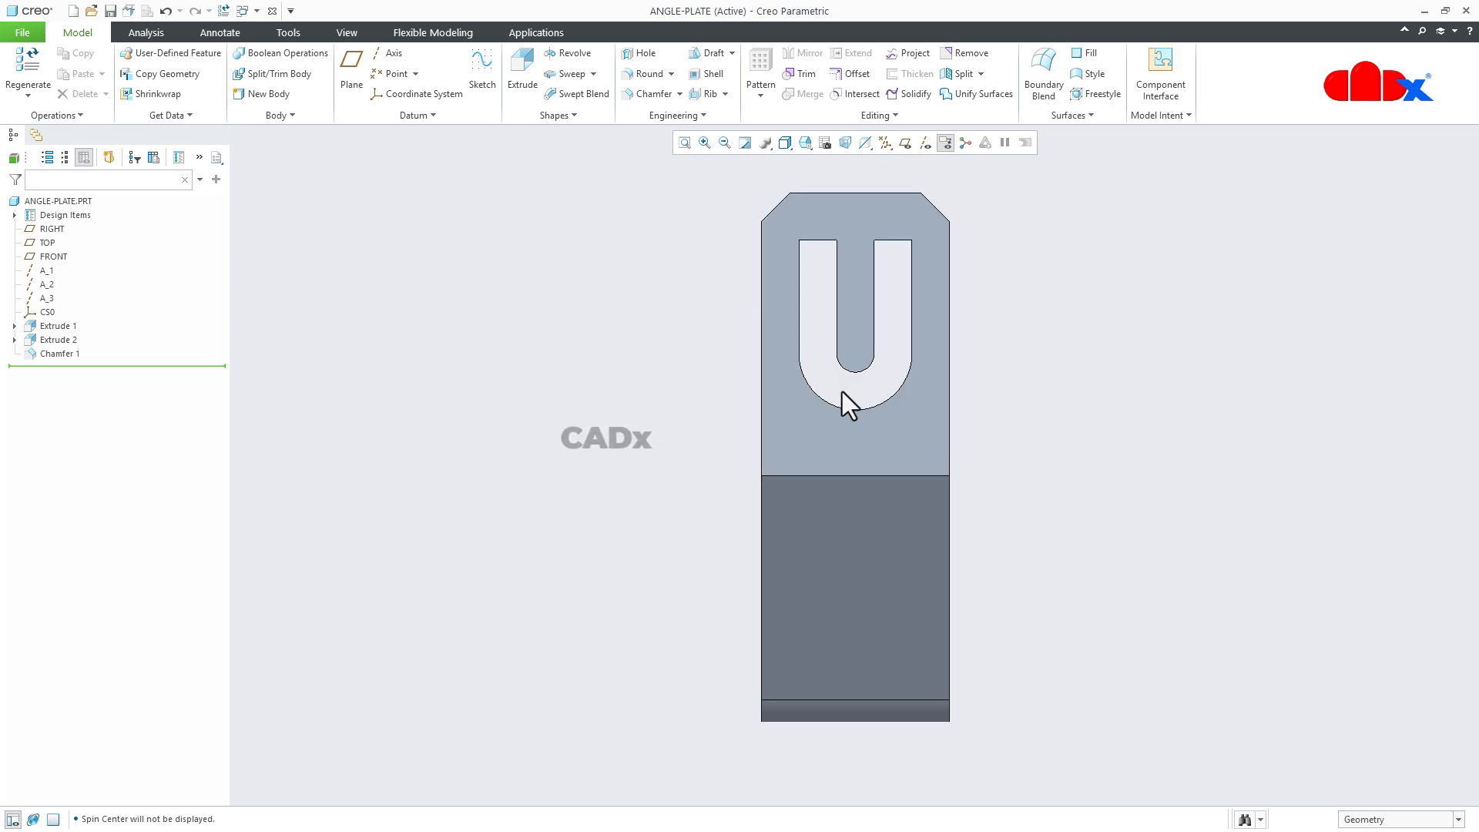
Display the dimensions of Extrude 2, the U-shaped cut, and return the model to its default orientation.
{"action": "left_click", "coordinate": [47, 339]}
{"action": "left_click", "coordinate": [63, 262]}
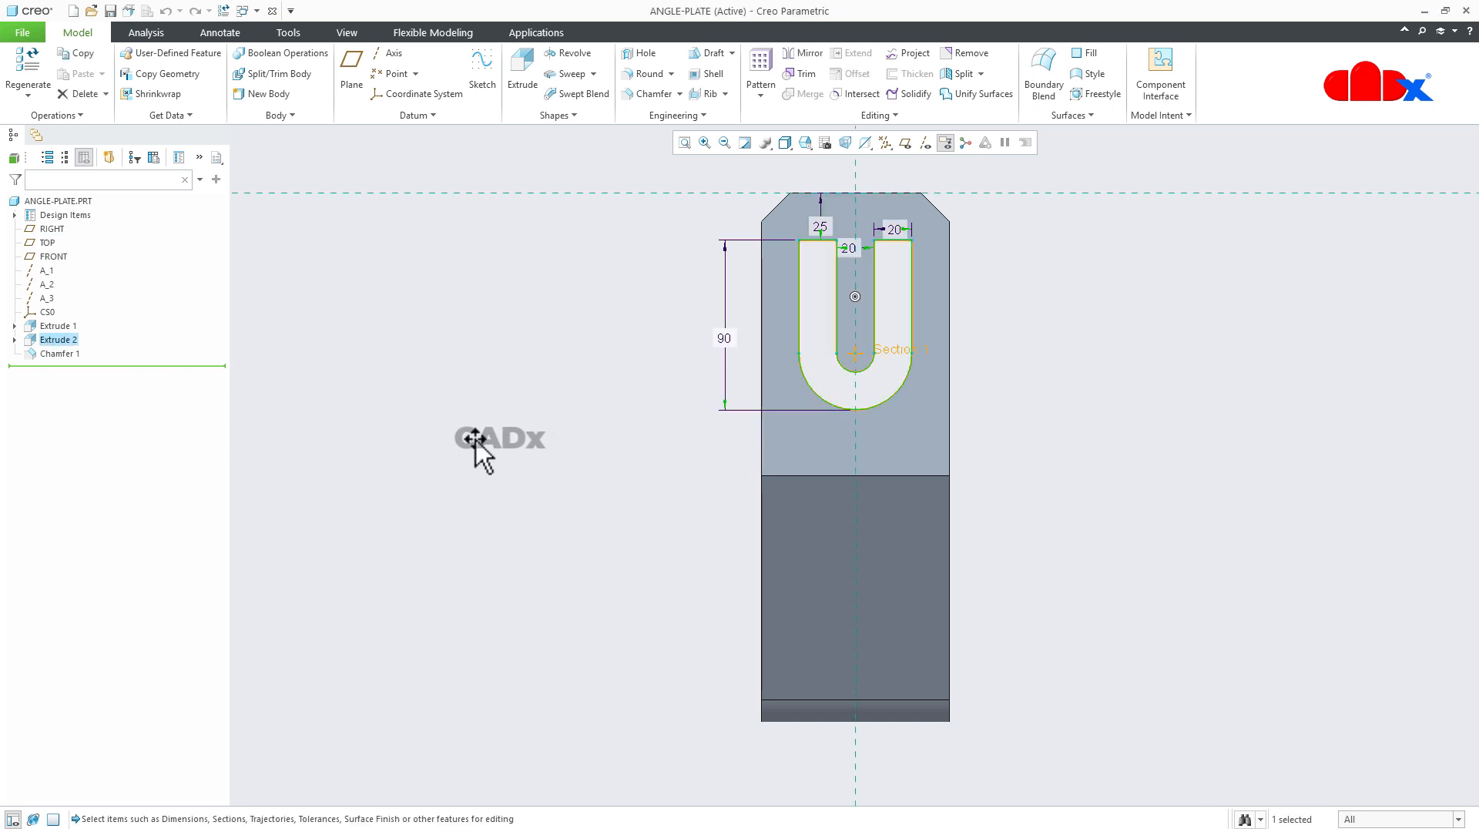
{"action": "left_click", "coordinate": [1051, 418]}
{"action": "key", "text": "ctrl+d"}
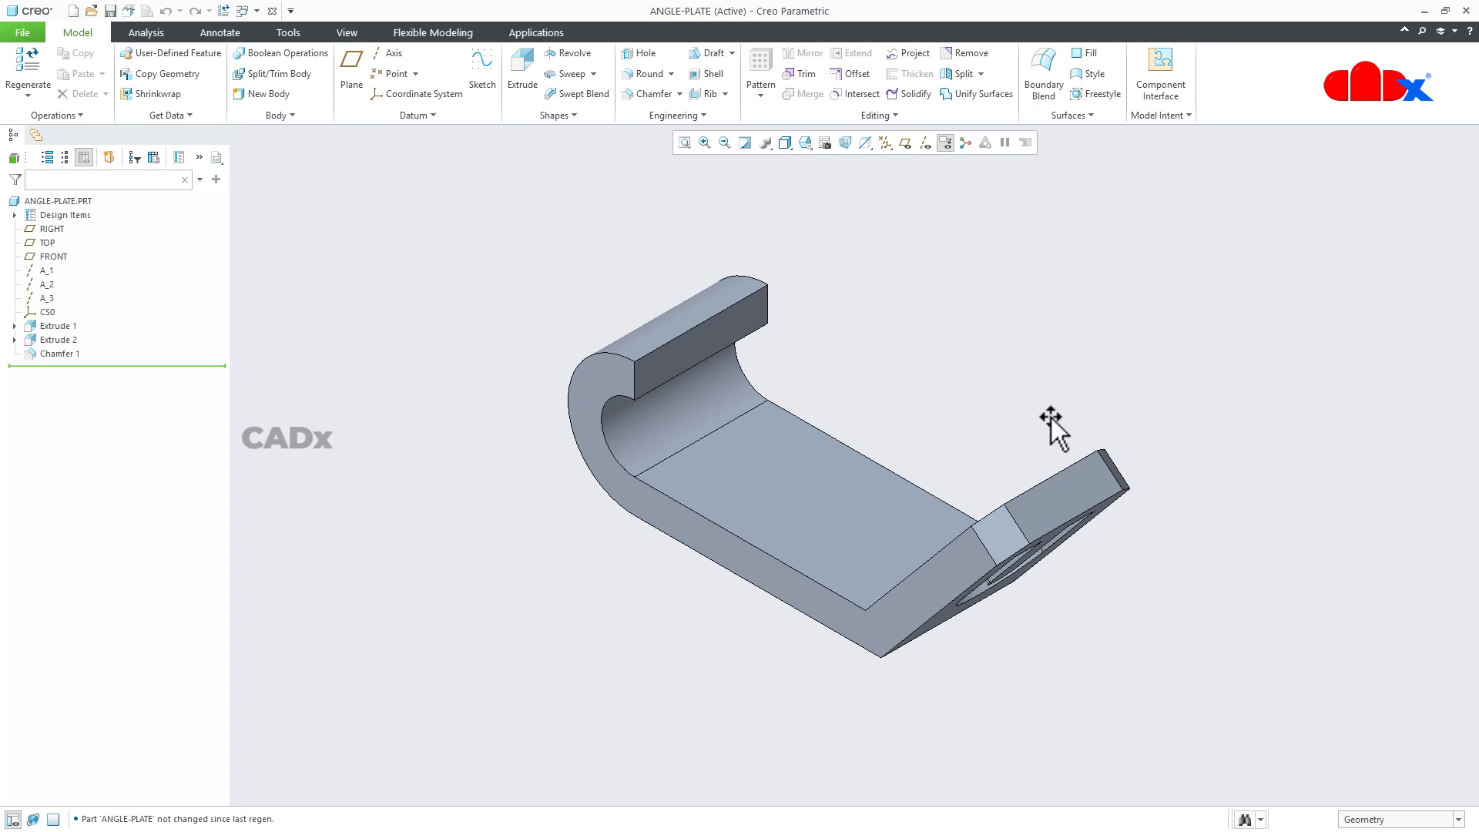
Switch back to the ANGLE-PLATE drawing window and add a second sheet.
{"action": "left_click", "coordinate": [256, 11]}
{"action": "left_click", "coordinate": [270, 31]}
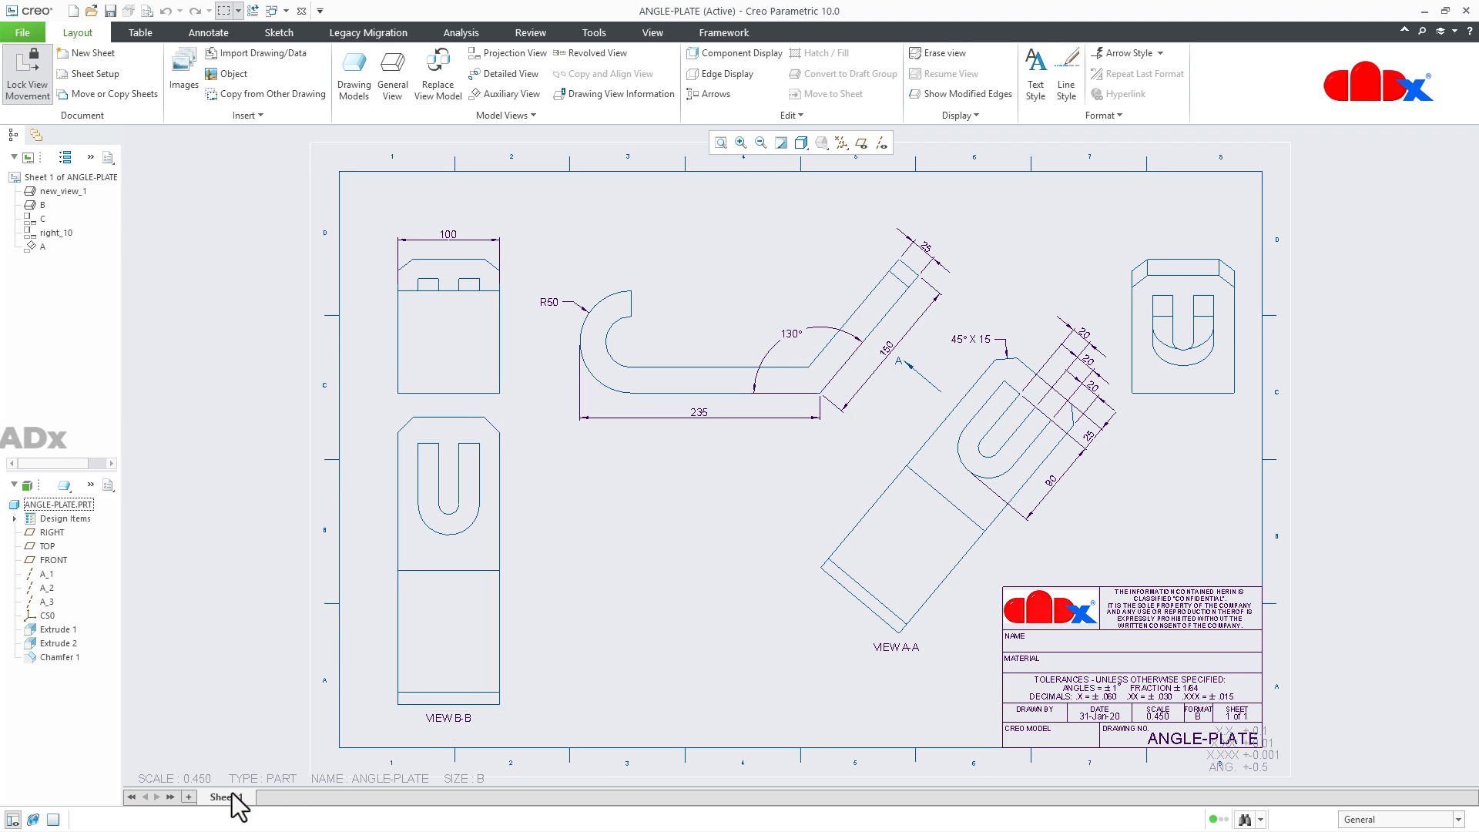
{"action": "left_click", "coordinate": [189, 796]}
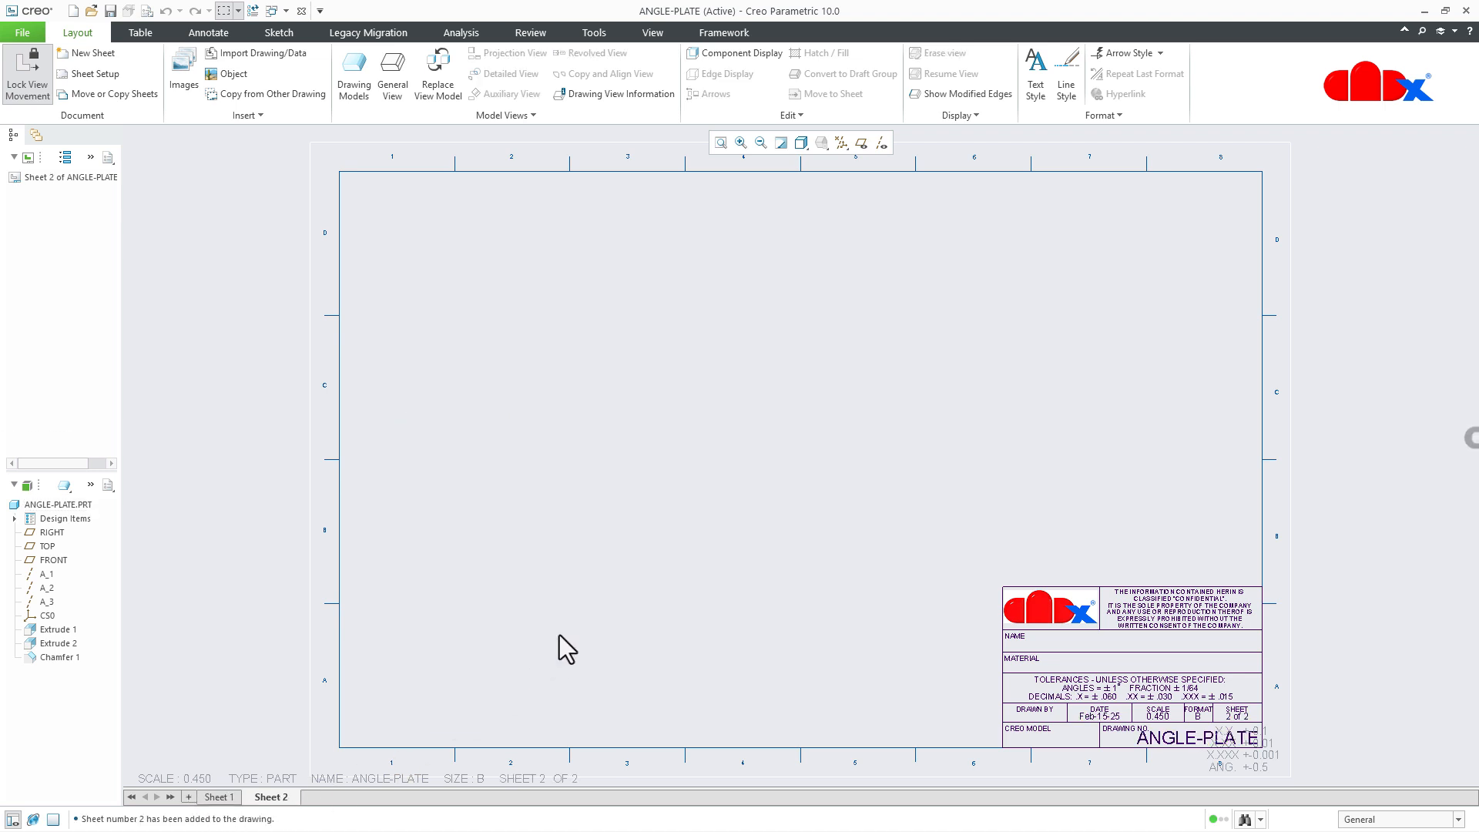
Insert a general view with No Combined State in the sheet's upper half and orient it to FRONT.
{"action": "left_click", "coordinate": [389, 85]}
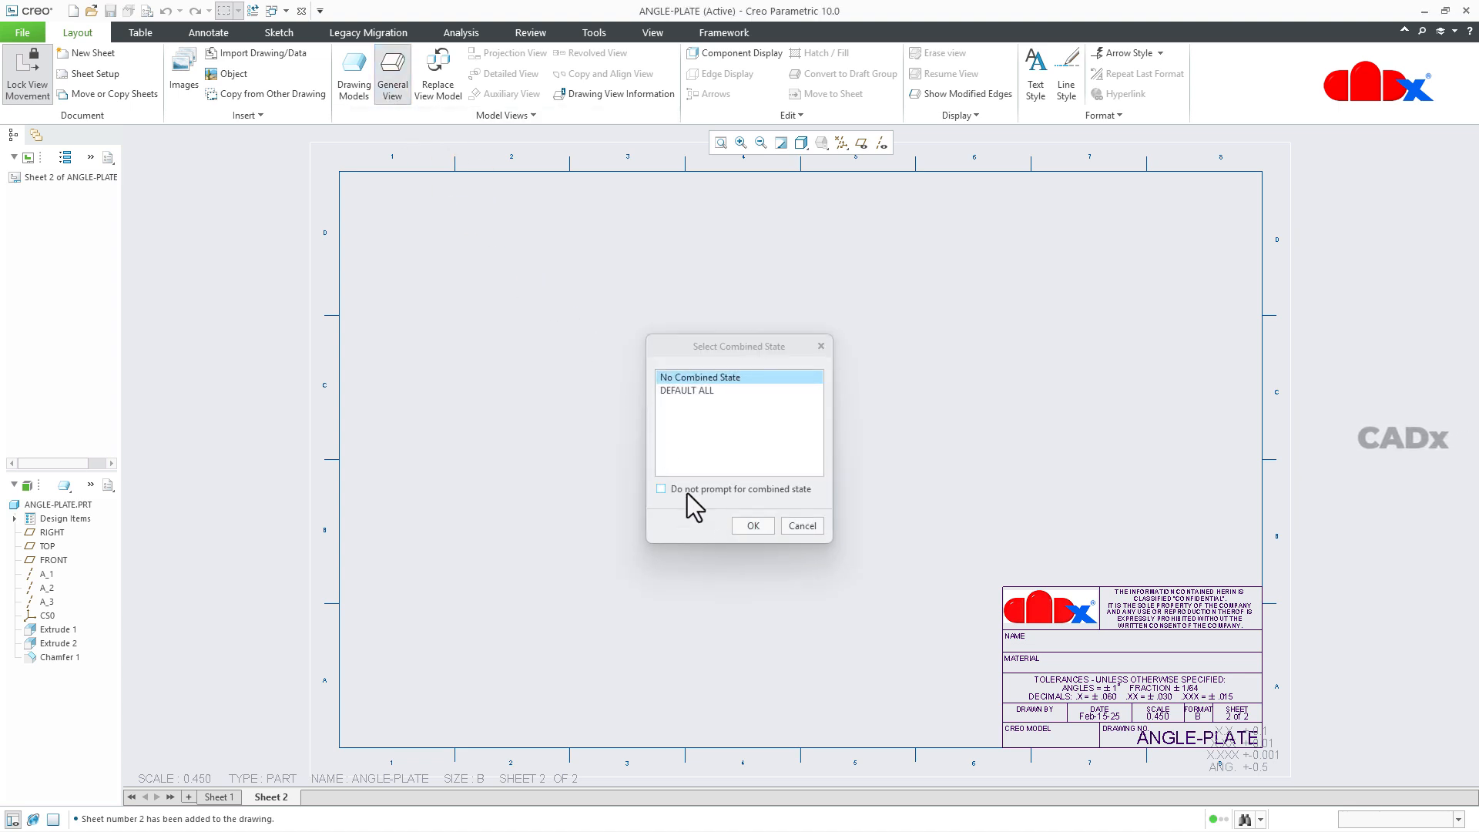
{"action": "left_click", "coordinate": [752, 527]}
{"action": "left_click", "coordinate": [638, 346]}
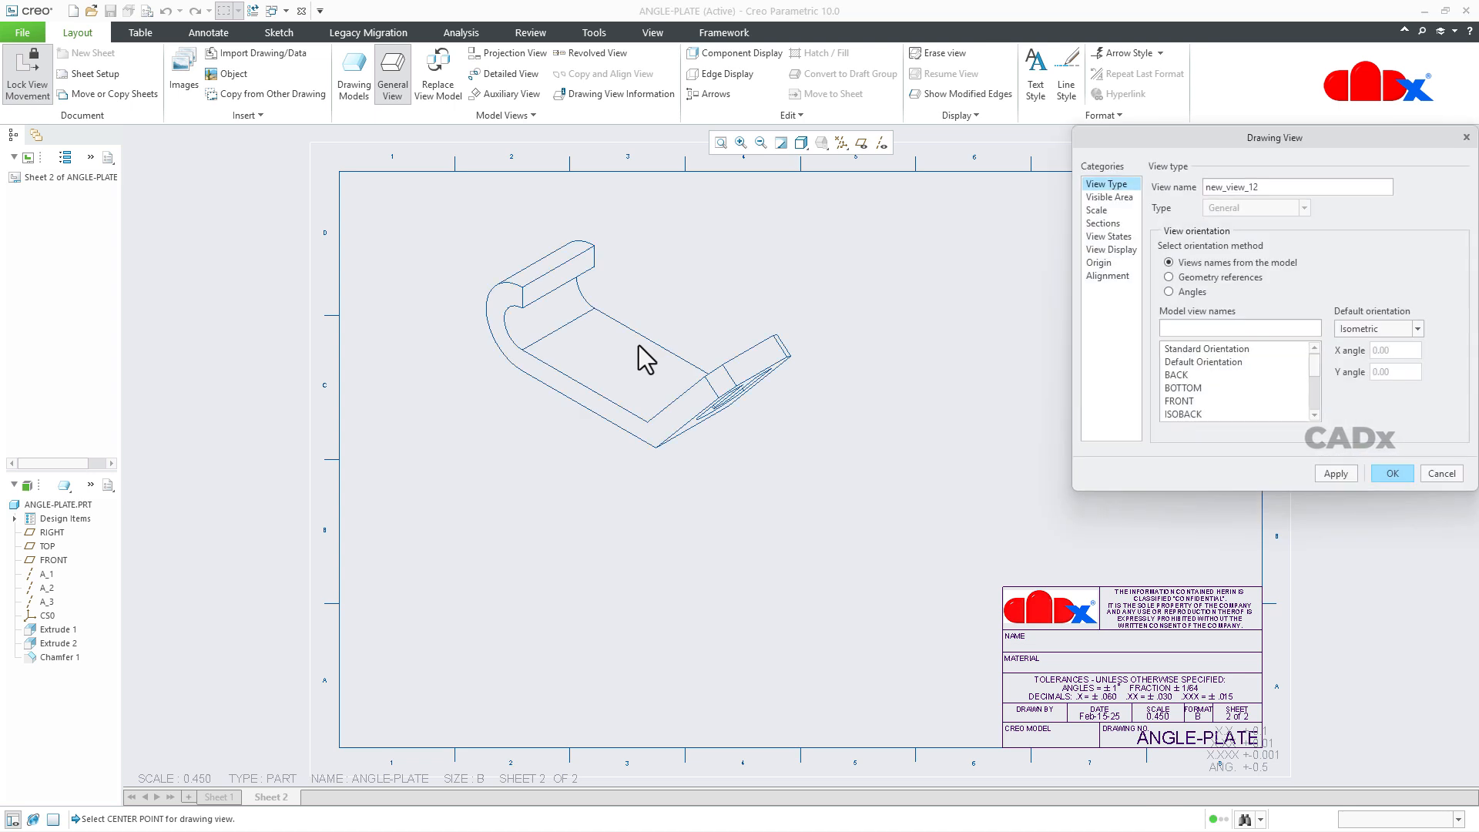
{"action": "left_click", "coordinate": [1184, 396]}
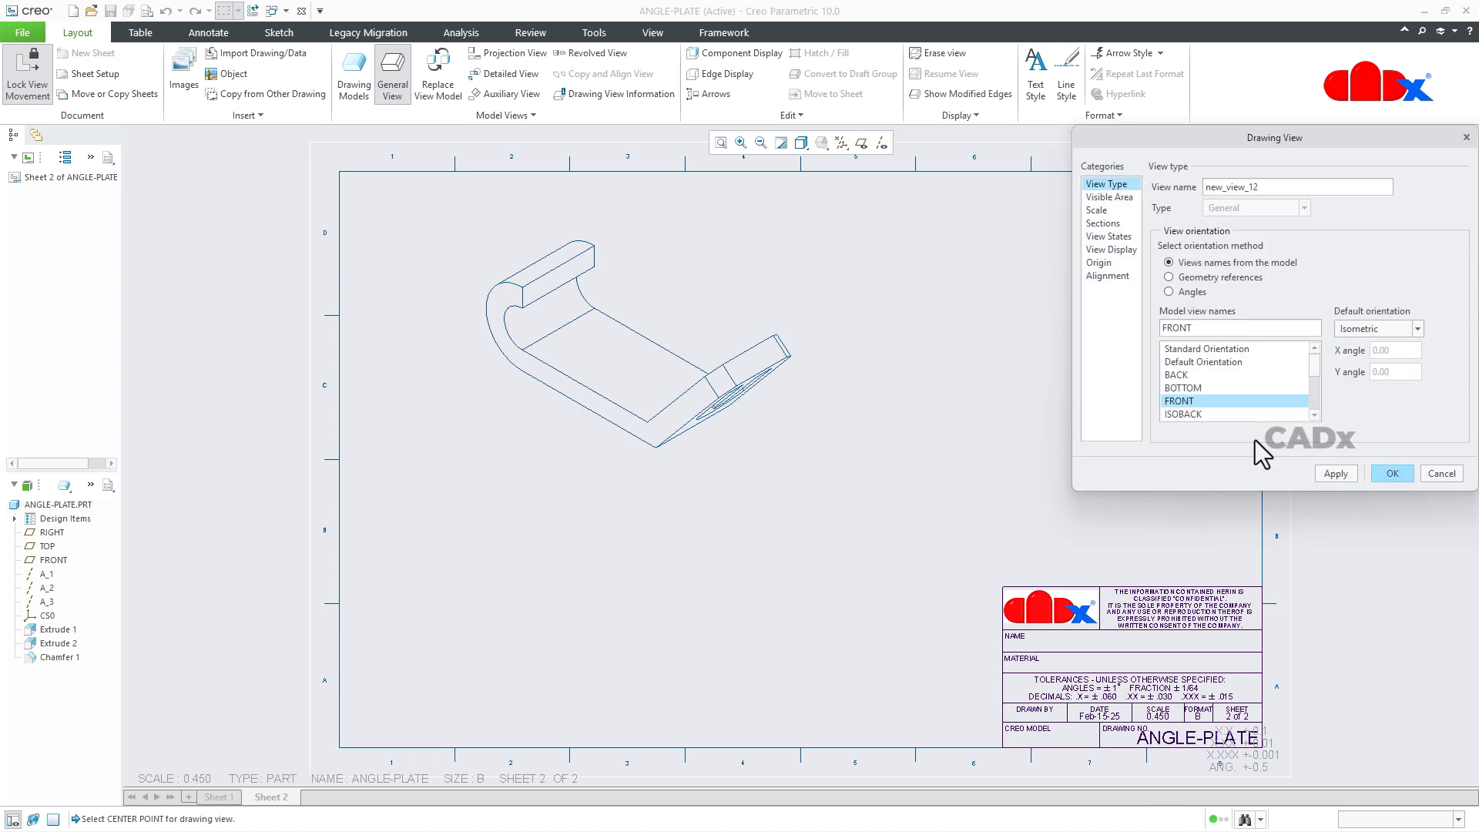
{"action": "left_click", "coordinate": [1330, 473]}
{"action": "left_click", "coordinate": [1414, 478]}
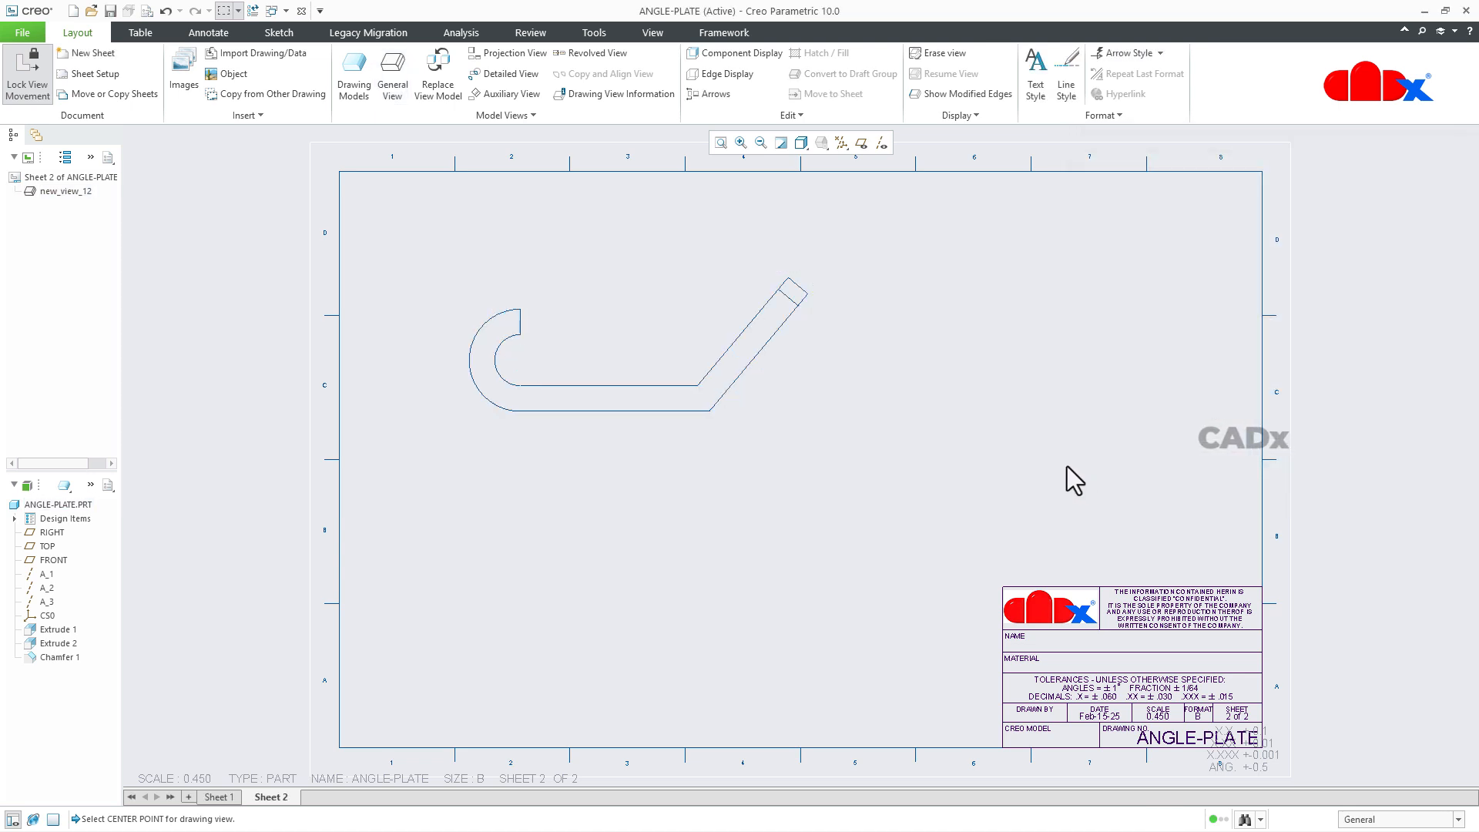
Unlock view movement and shift the front view right to make room for a view beside the hook end.
{"action": "left_click", "coordinate": [727, 399]}
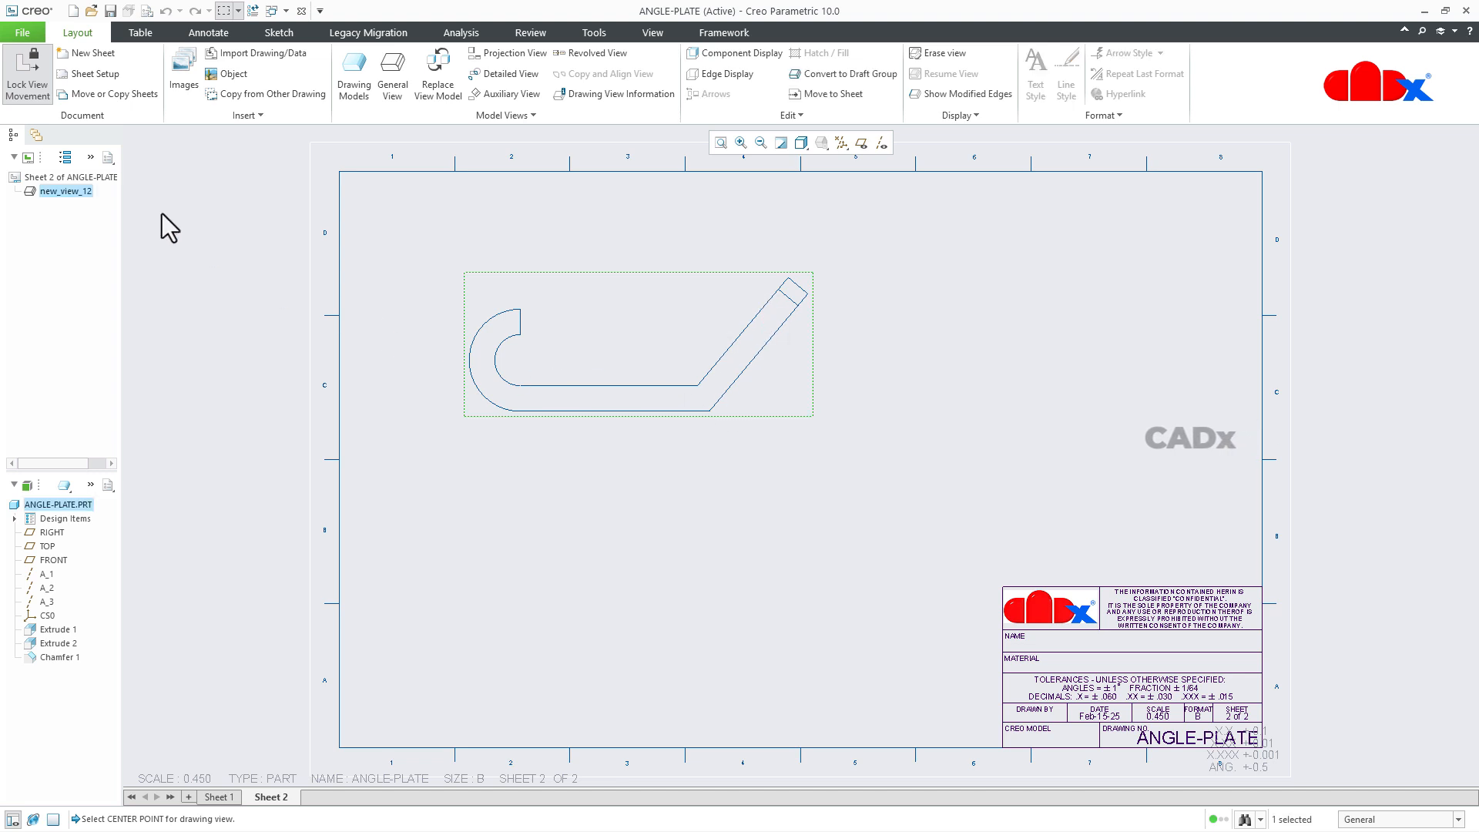
{"action": "left_click", "coordinate": [26, 81]}
{"action": "left_click_drag", "start_coordinate": [506, 333], "coordinate": [693, 360]}
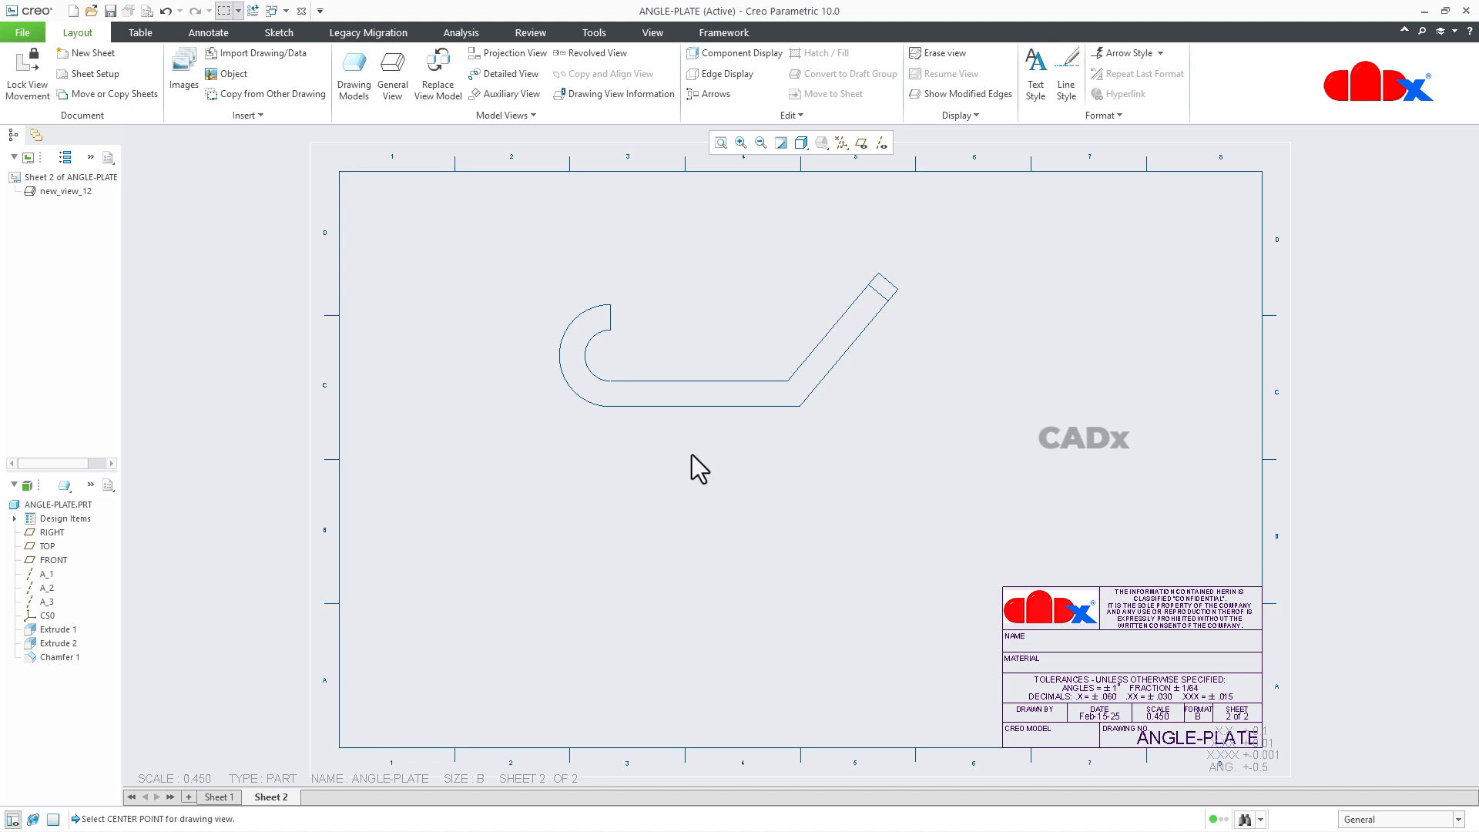
Project a view from the front view and place it to its left.
{"action": "left_click", "coordinate": [701, 355]}
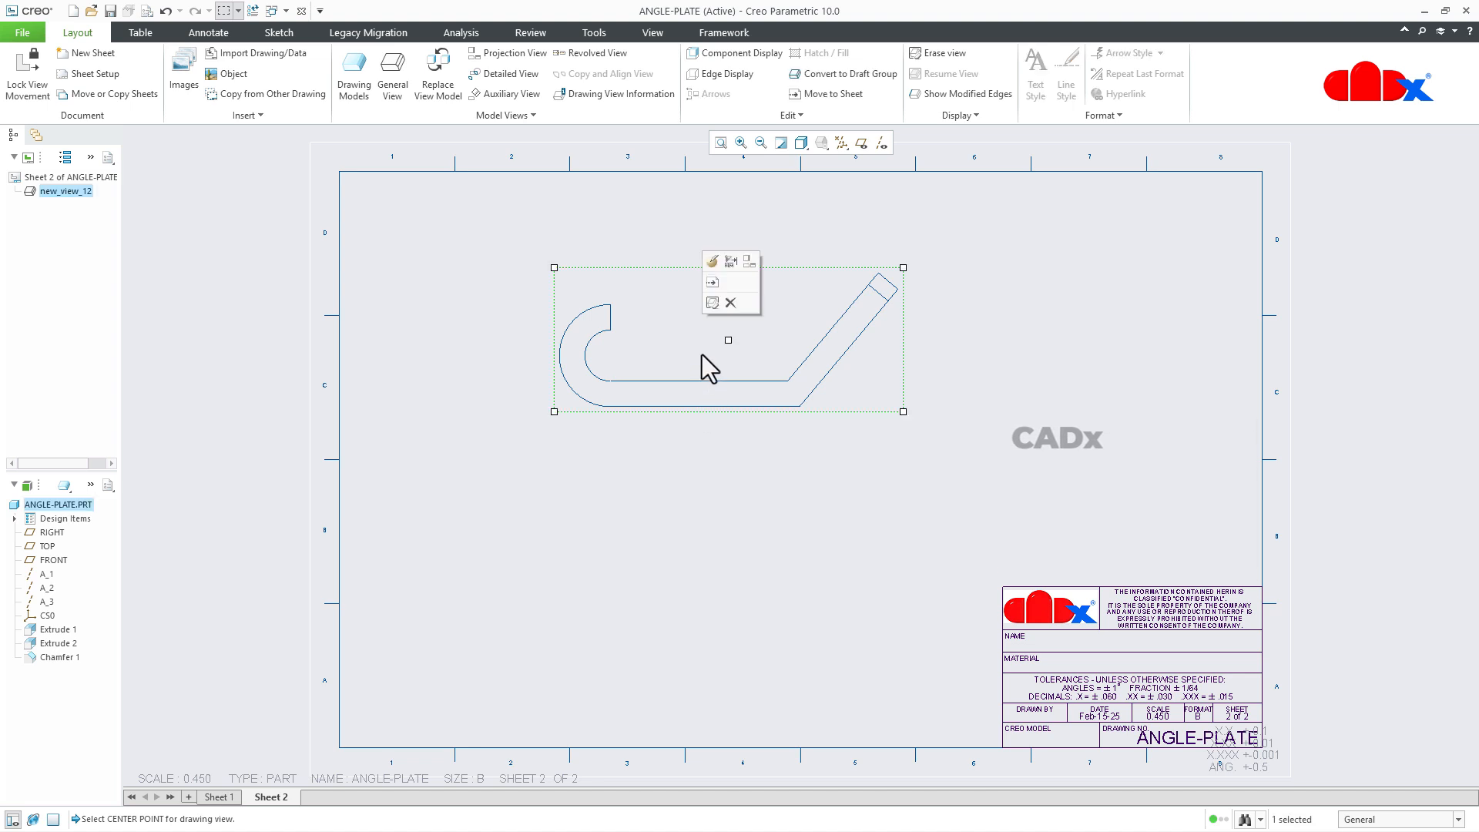
{"action": "left_click", "coordinate": [750, 261]}
{"action": "left_click", "coordinate": [455, 348]}
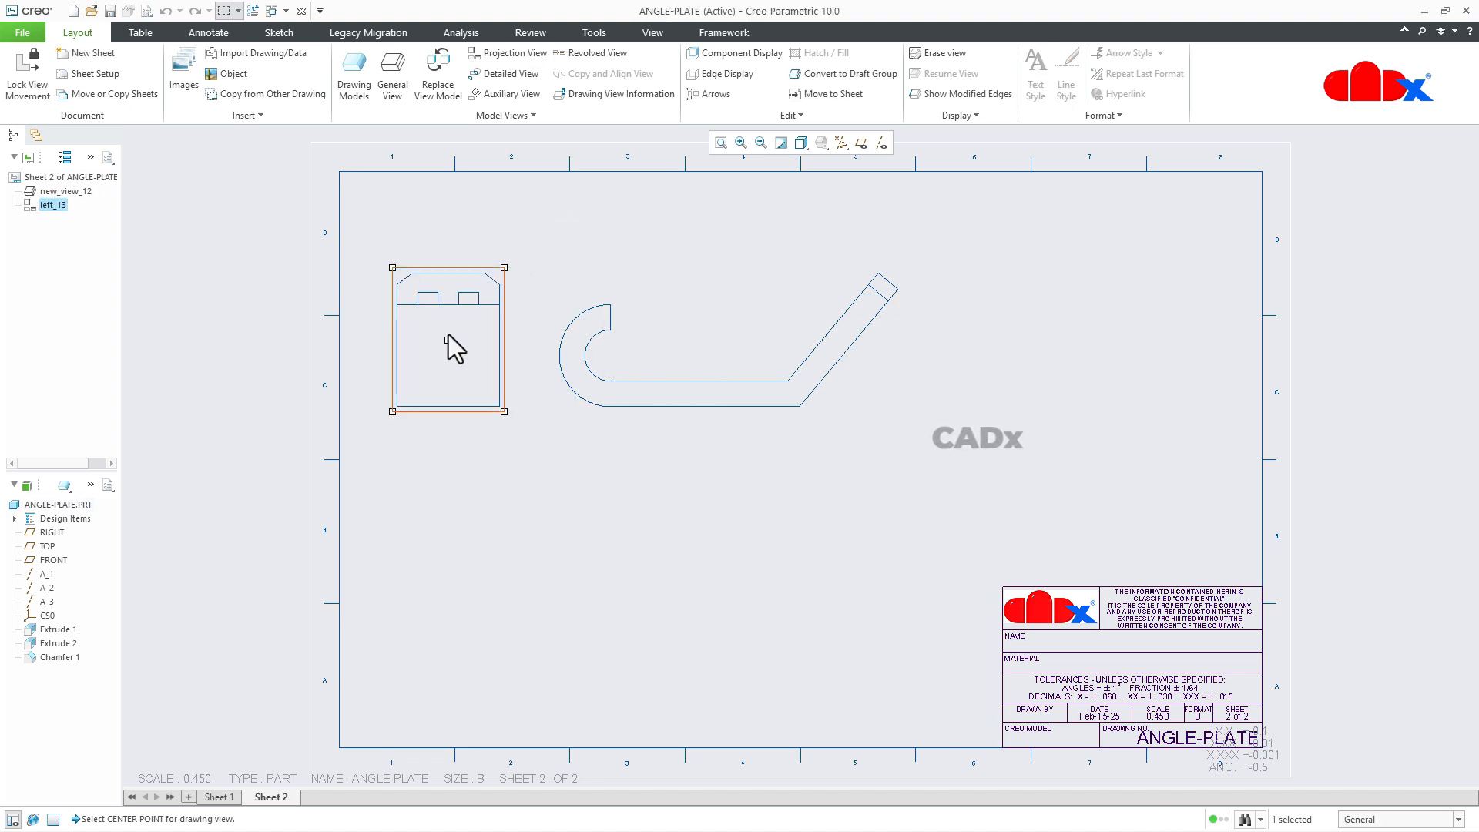
{"action": "left_click", "coordinate": [472, 493]}
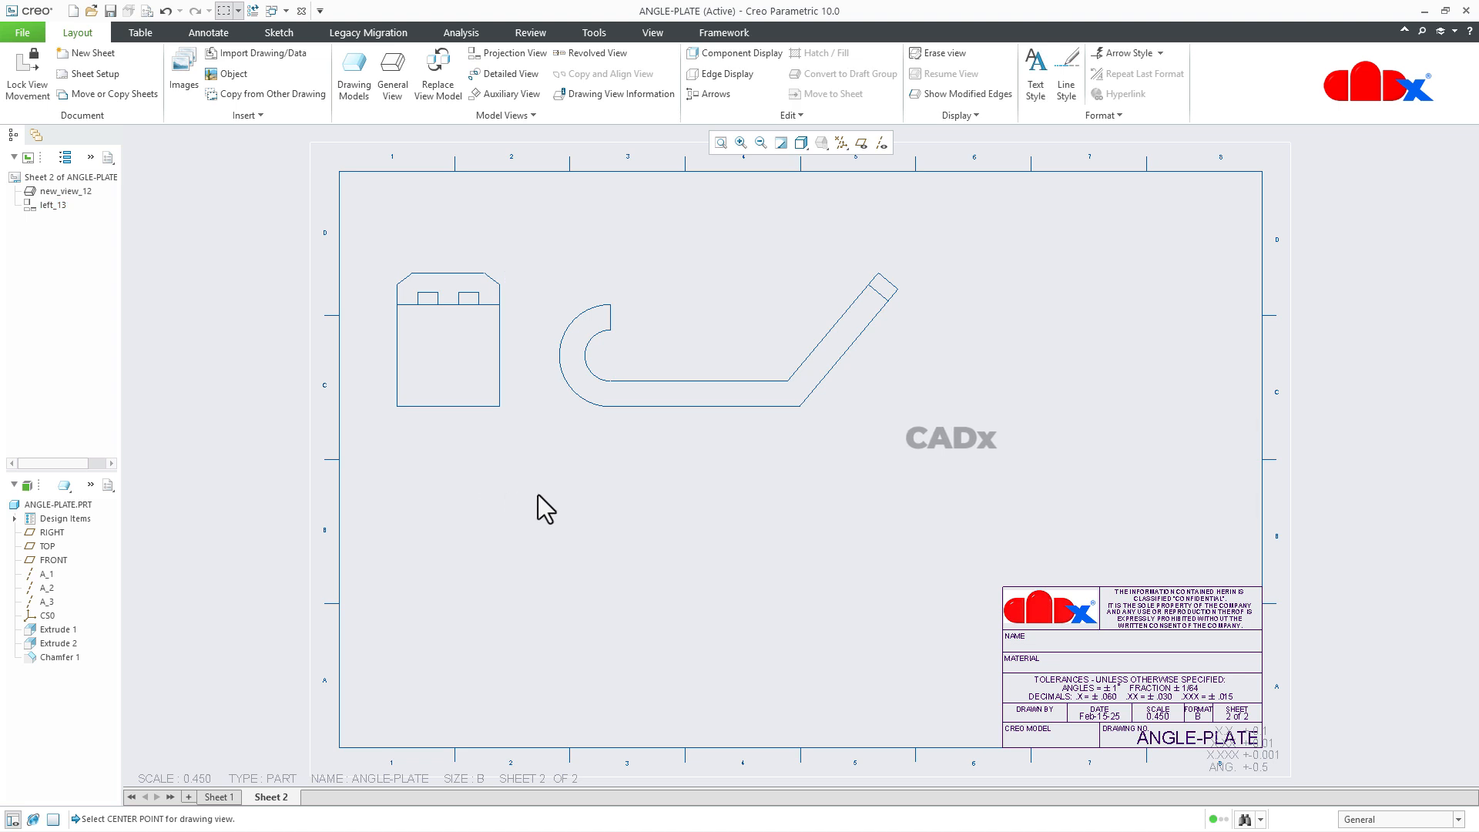
Project another view from the front view and place it to its right near the sheet border.
{"action": "left_click", "coordinate": [724, 361]}
{"action": "left_click", "coordinate": [764, 259]}
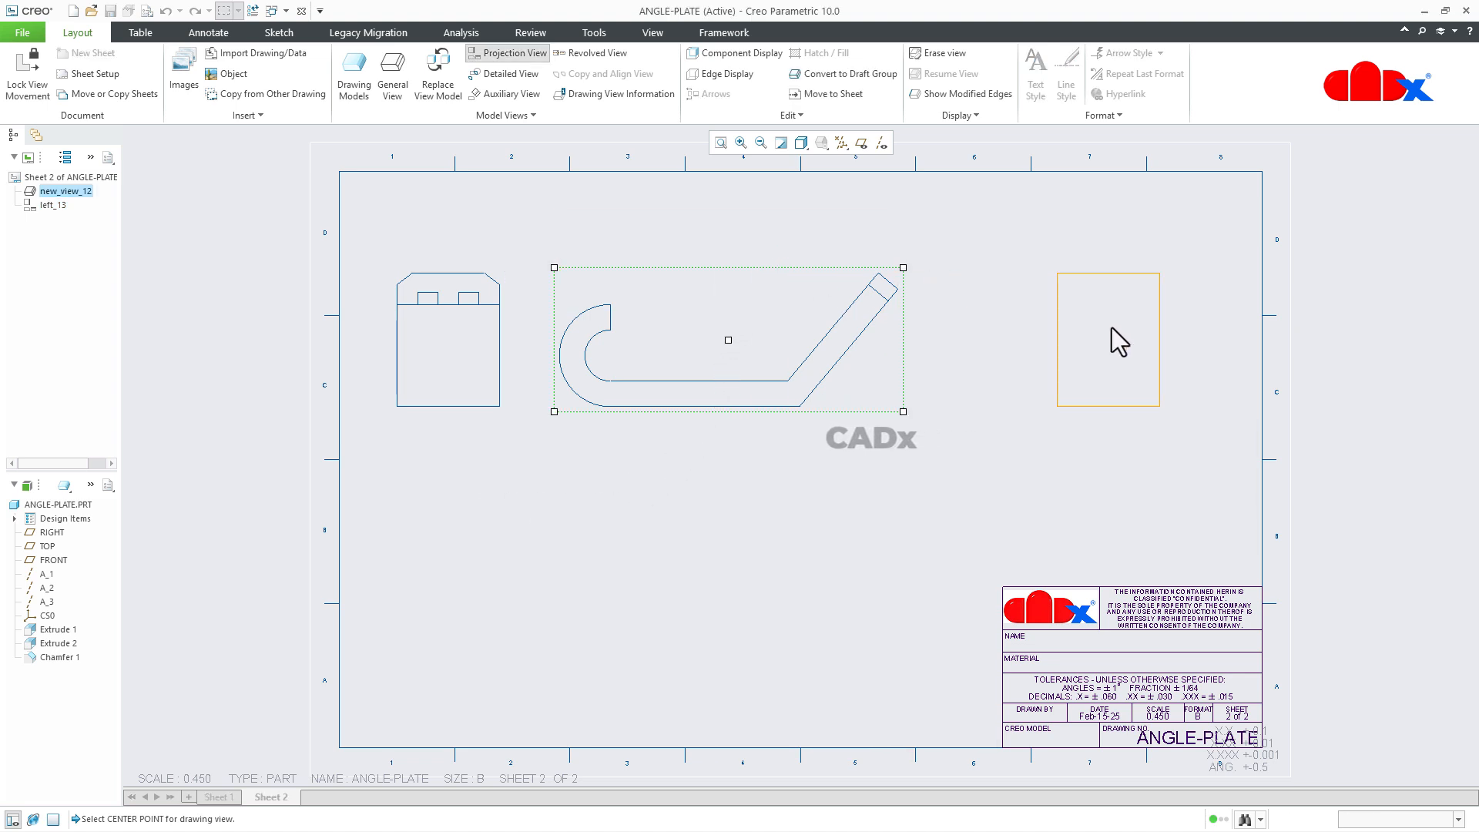
{"action": "left_click", "coordinate": [1158, 340]}
{"action": "left_click", "coordinate": [725, 588]}
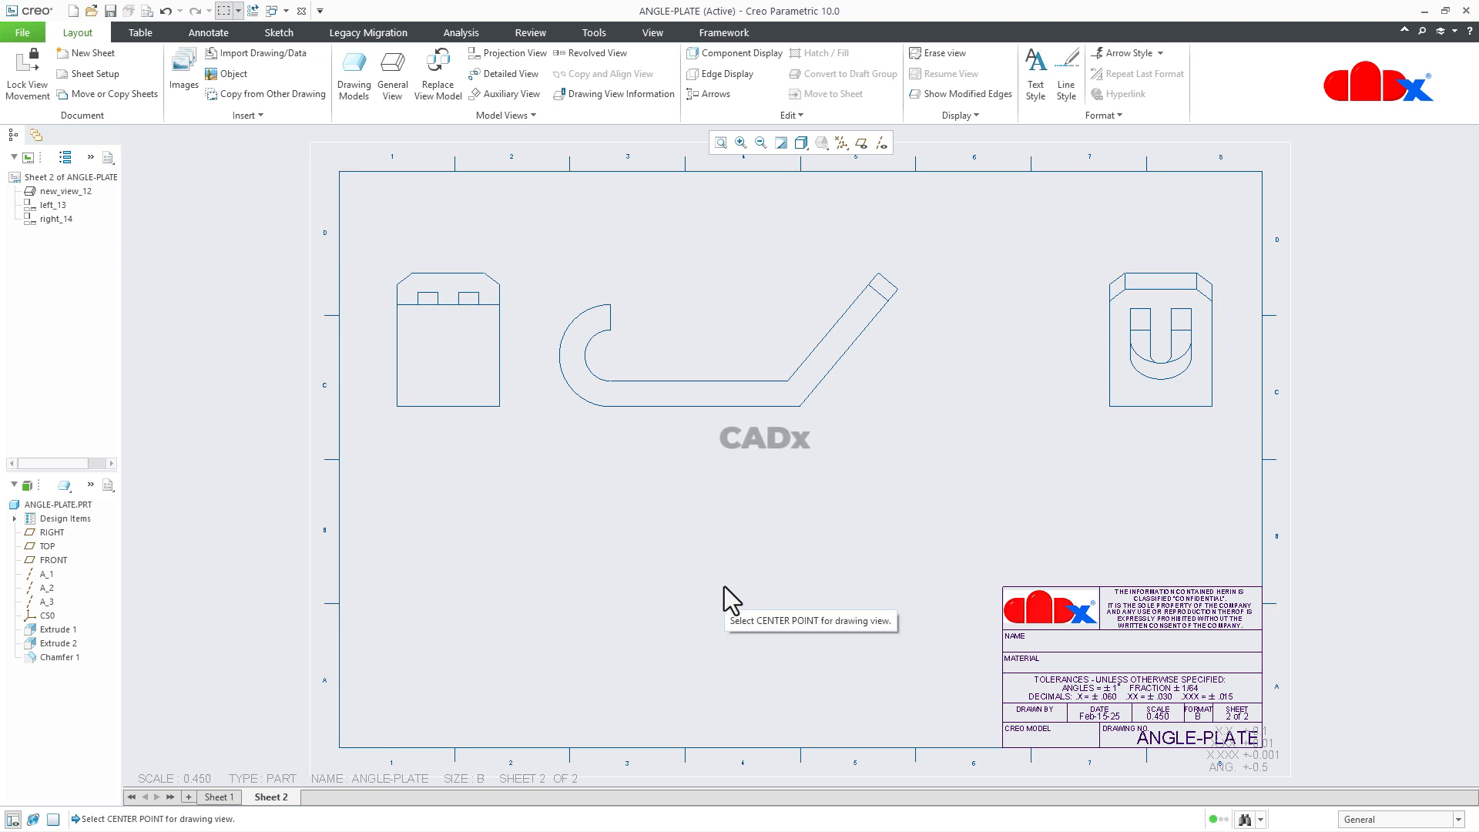
Create an auxiliary view from the front view's inclined outer edge and place it below and right of that edge.
{"action": "left_click", "coordinate": [530, 95]}
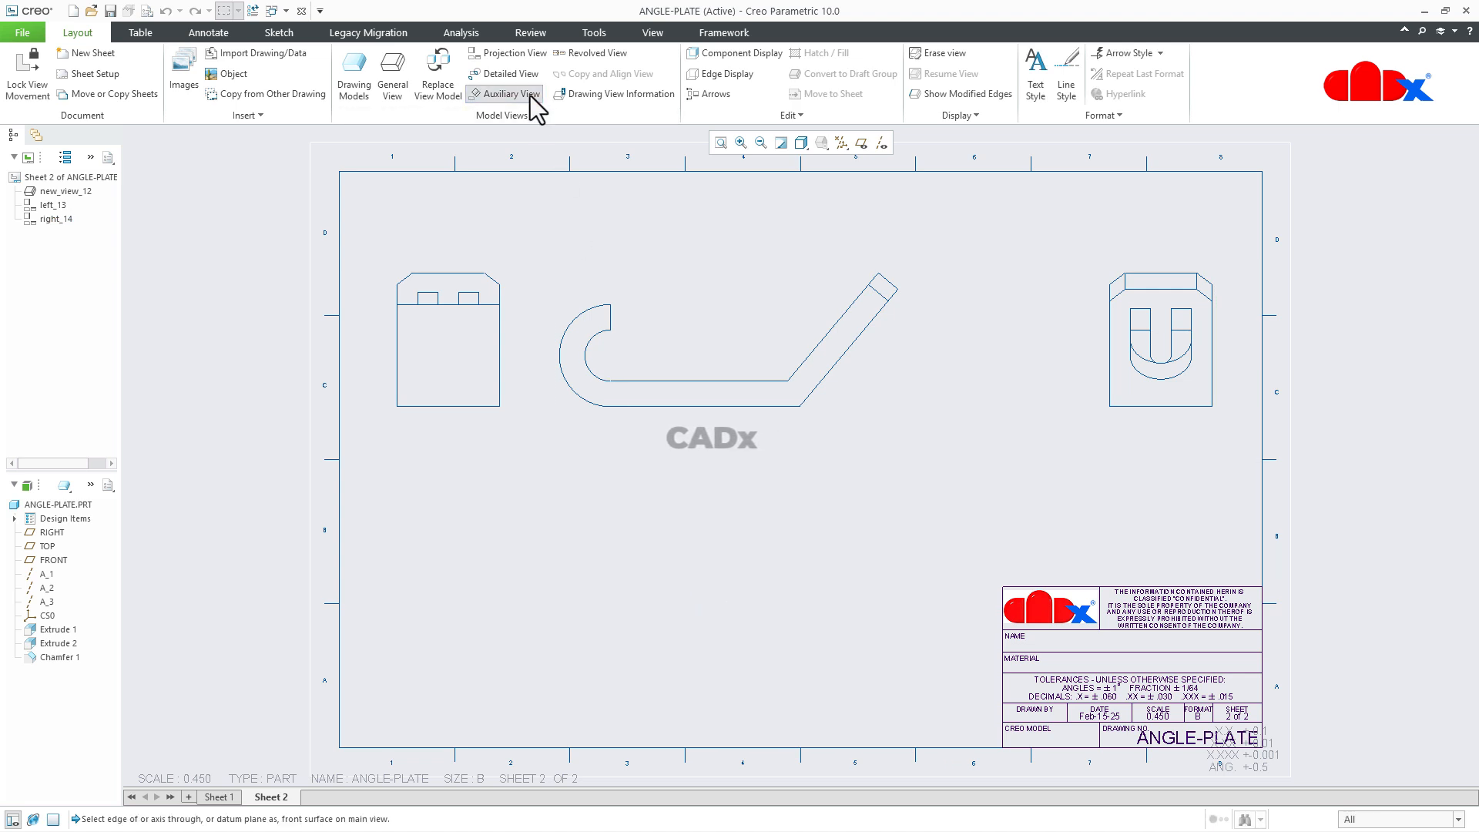
{"action": "left_click", "coordinate": [851, 352]}
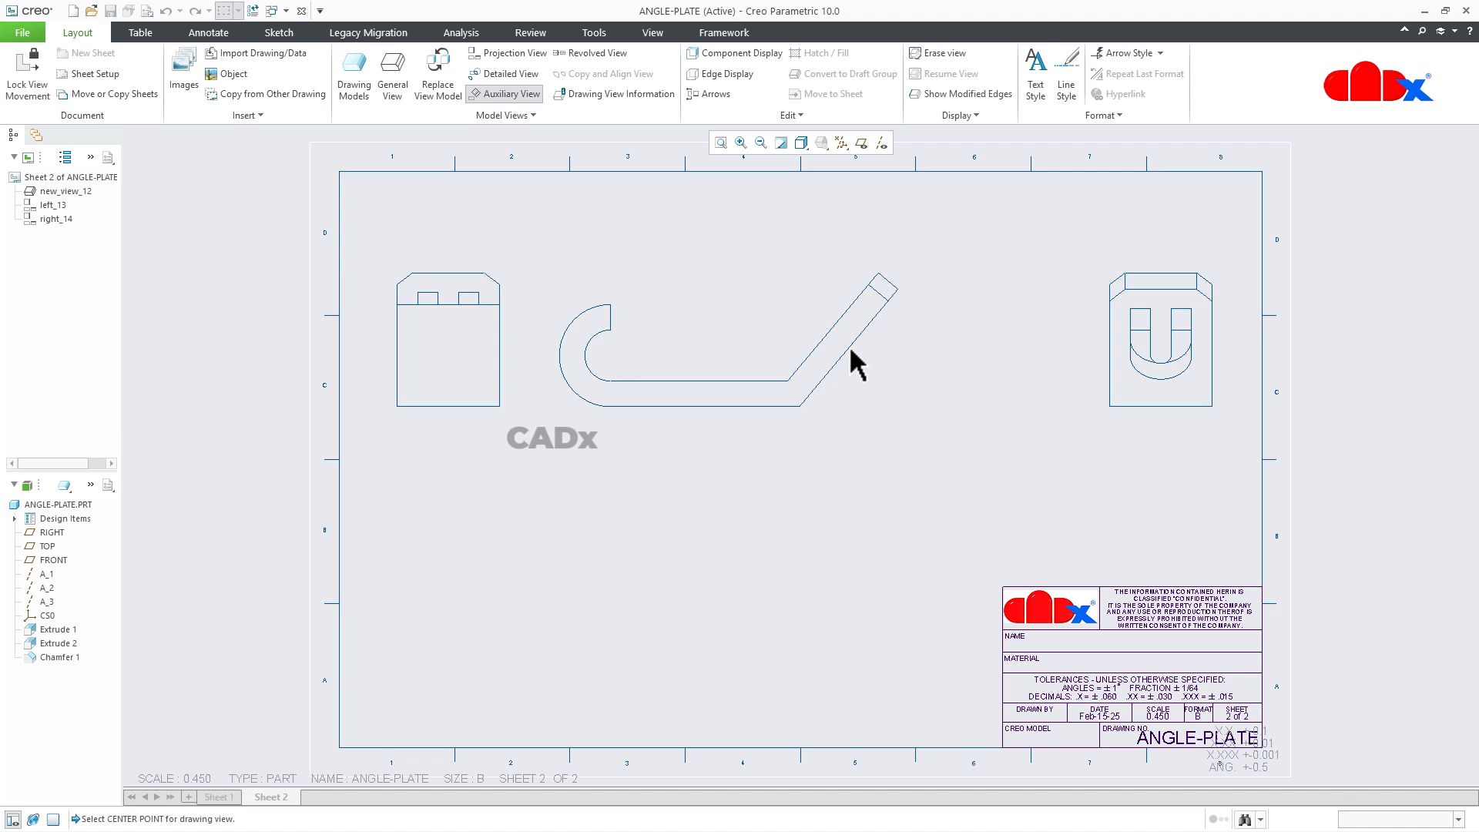
{"action": "left_click", "coordinate": [983, 471]}
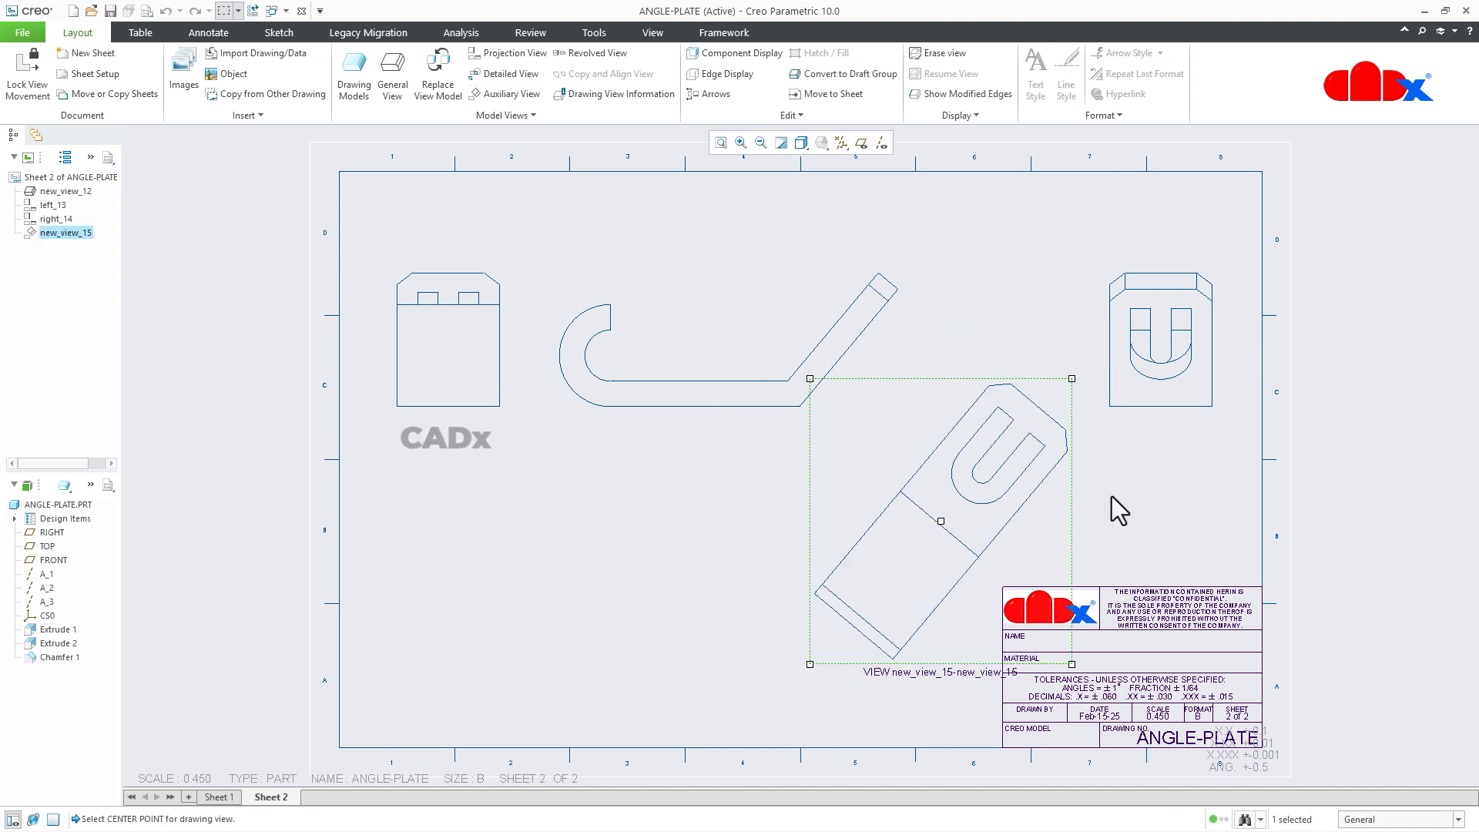
Move the auxiliary view up and left, closer to the front view and clear of the title block.
{"action": "left_click", "coordinate": [974, 509]}
{"action": "left_click_drag", "start_coordinate": [947, 511], "coordinate": [918, 487]}
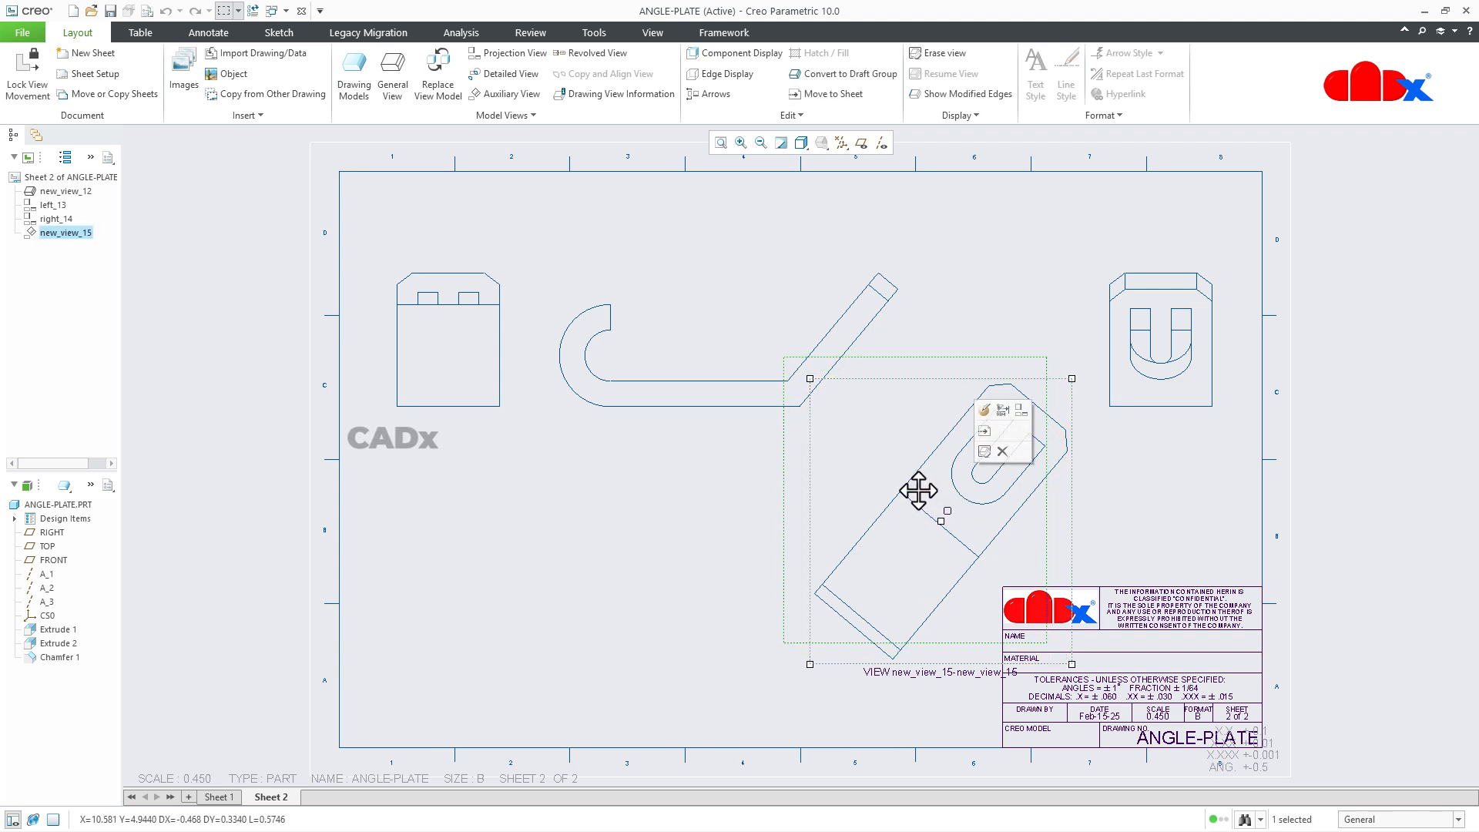
{"action": "left_click", "coordinate": [1148, 525]}
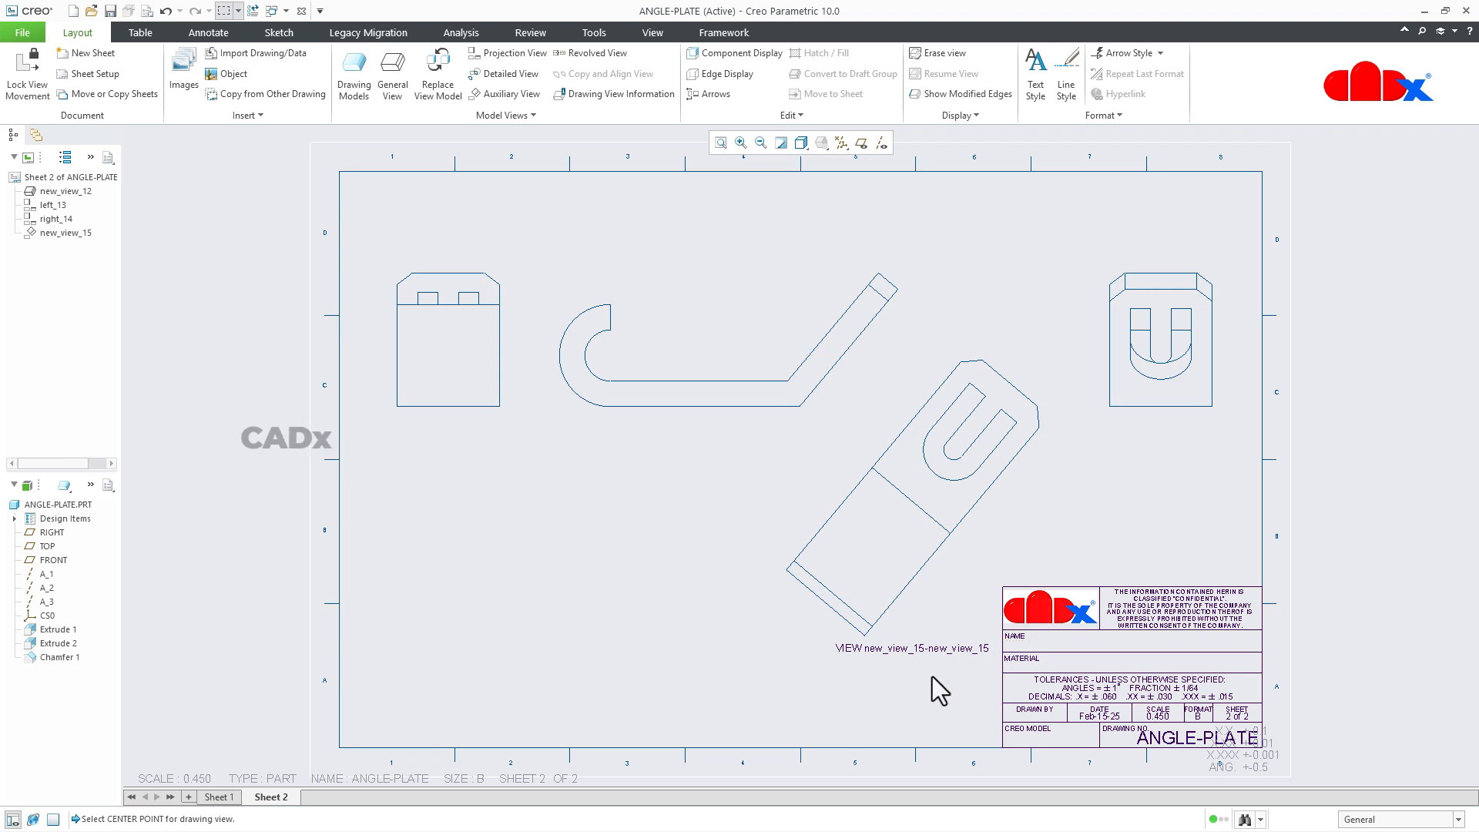
Rename the auxiliary view as D and regenerate the drawing model to update the view label.
{"action": "left_click", "coordinate": [56, 236]}
{"action": "right_click", "coordinate": [55, 236]}
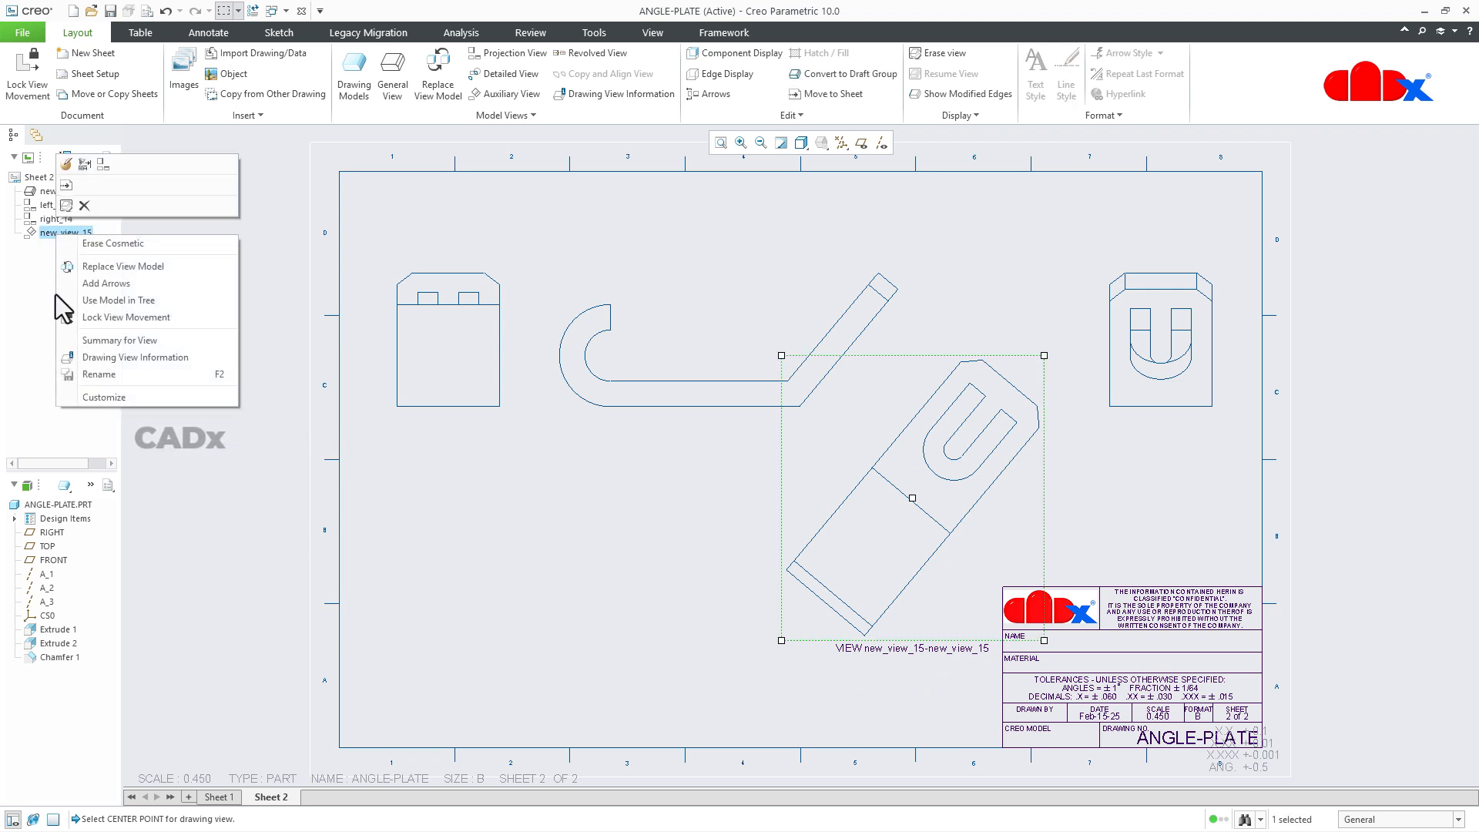
{"action": "left_click", "coordinate": [86, 373]}
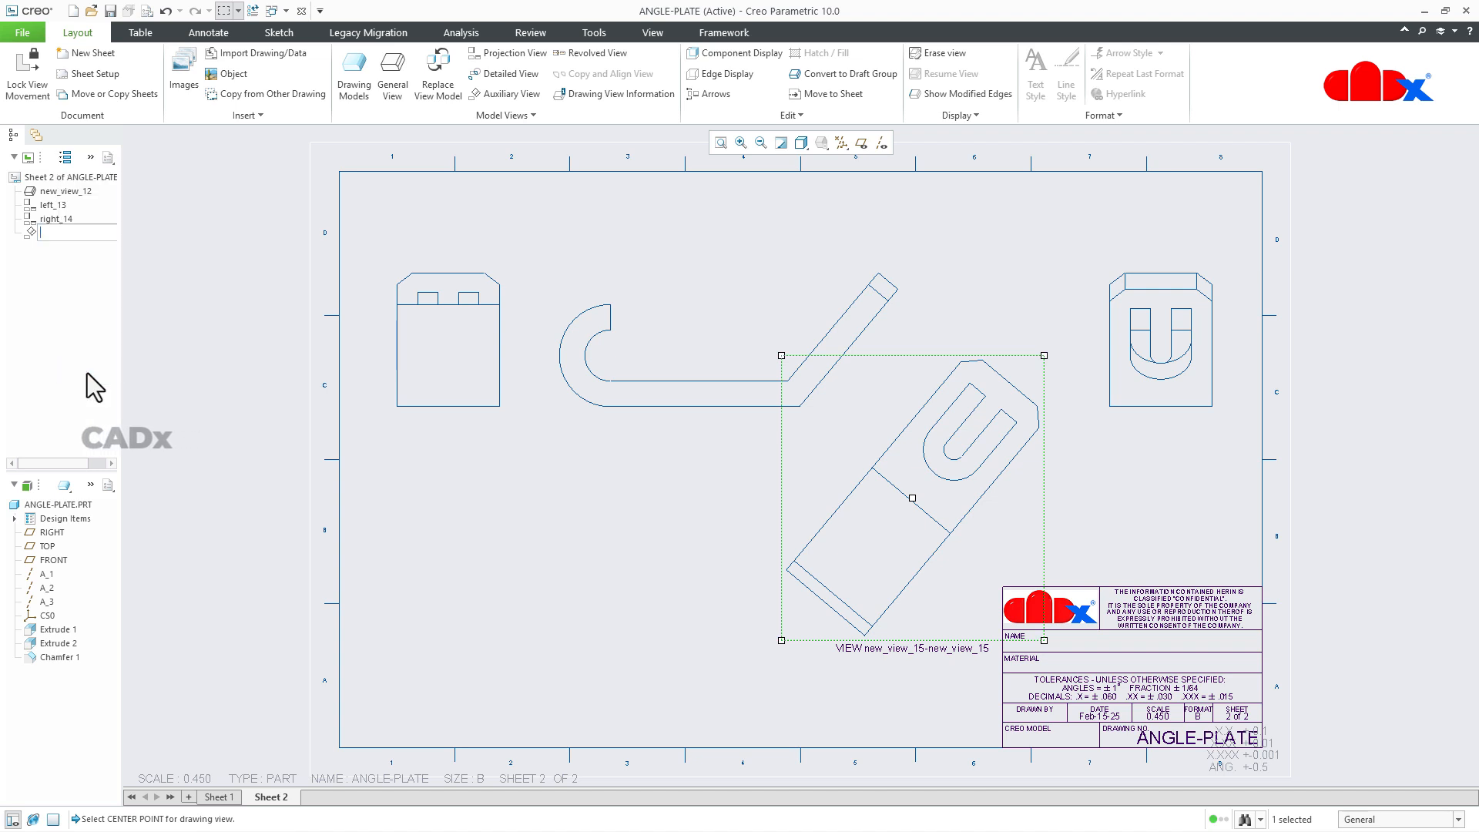
{"action": "type", "text": "D"}
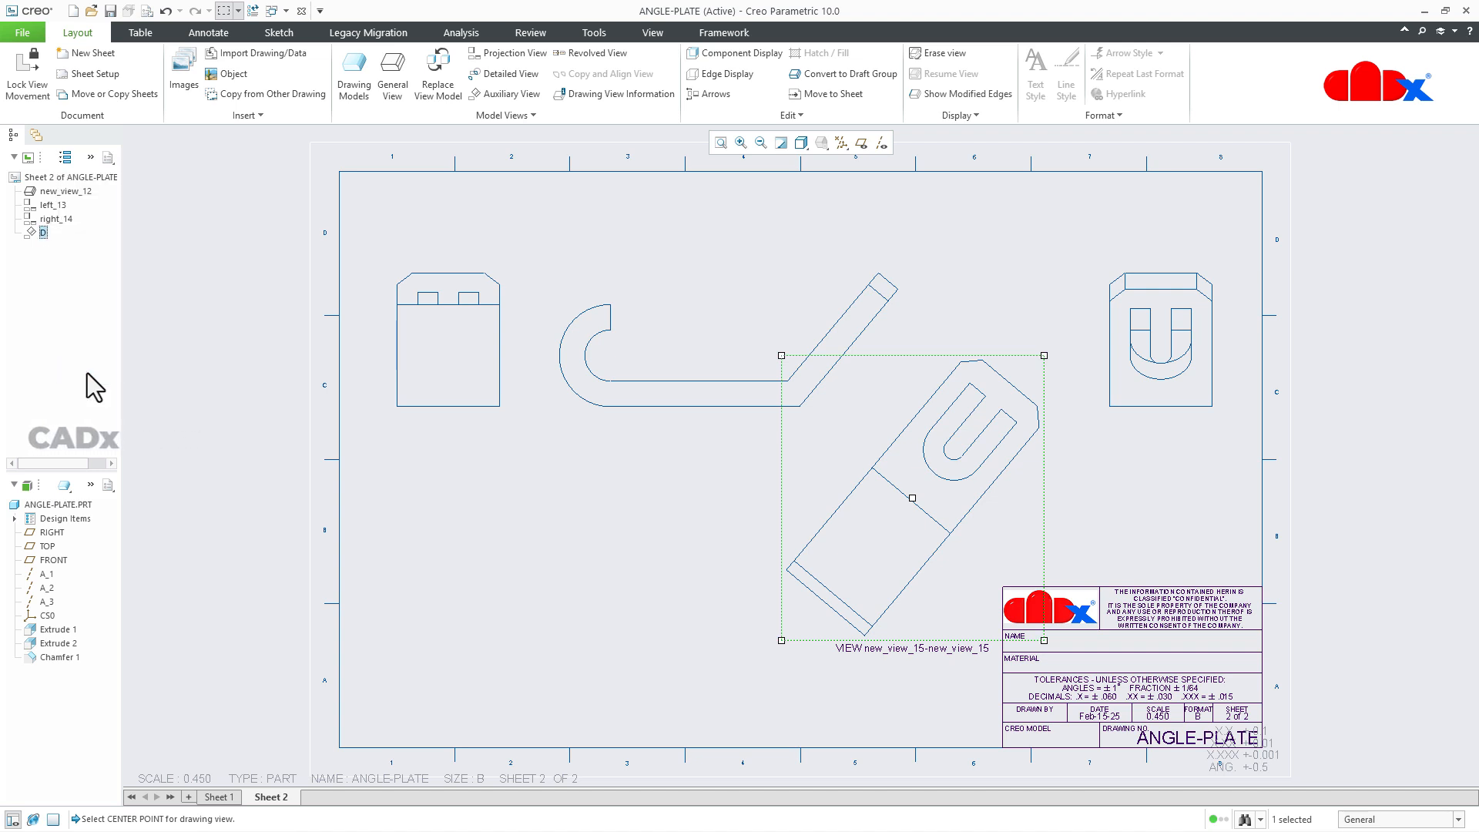
{"action": "left_click", "coordinate": [248, 6]}
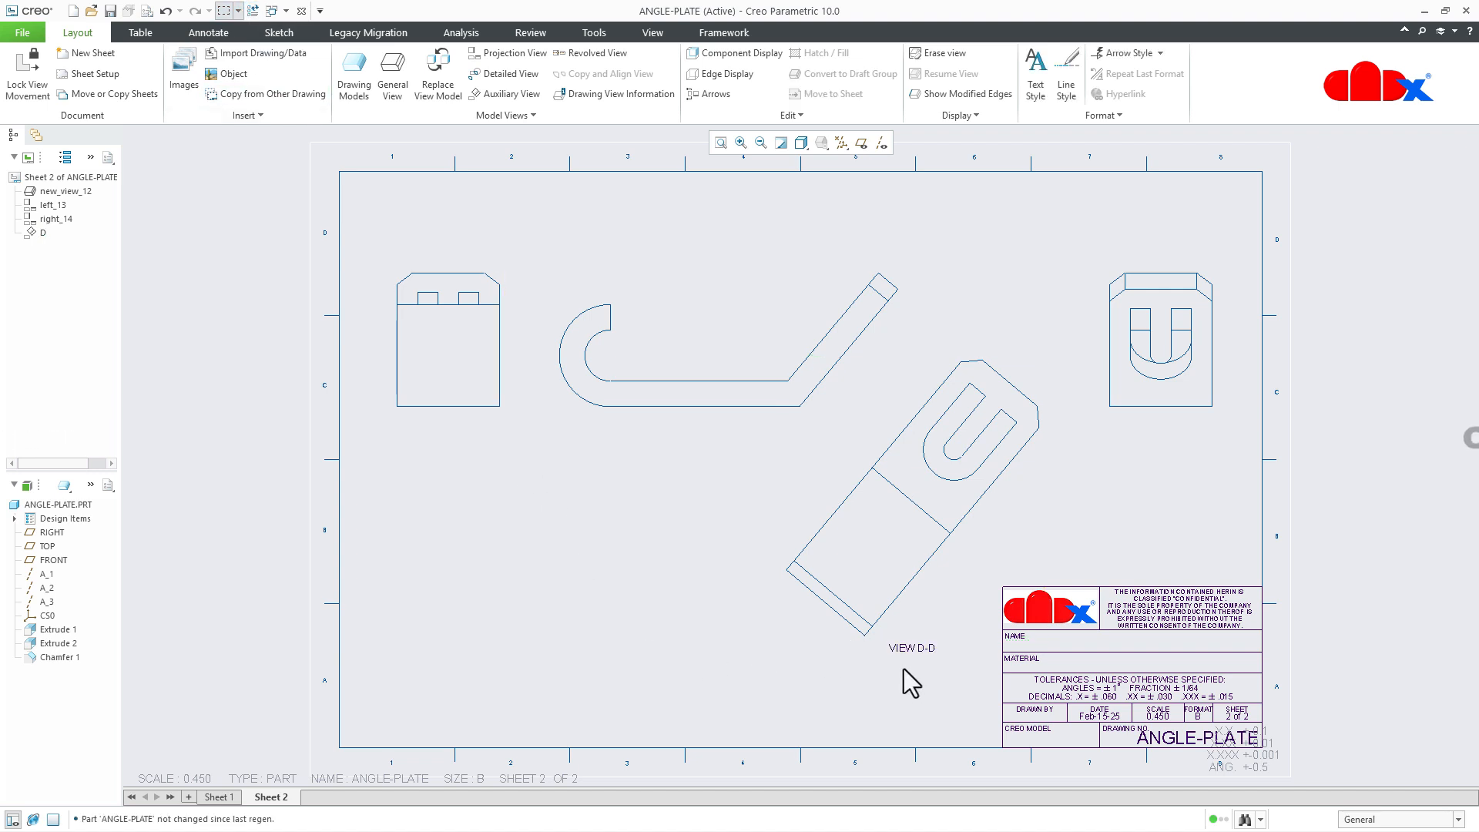
Set the projection arrows of auxiliary view D to Double.
{"action": "double_click", "coordinate": [950, 596]}
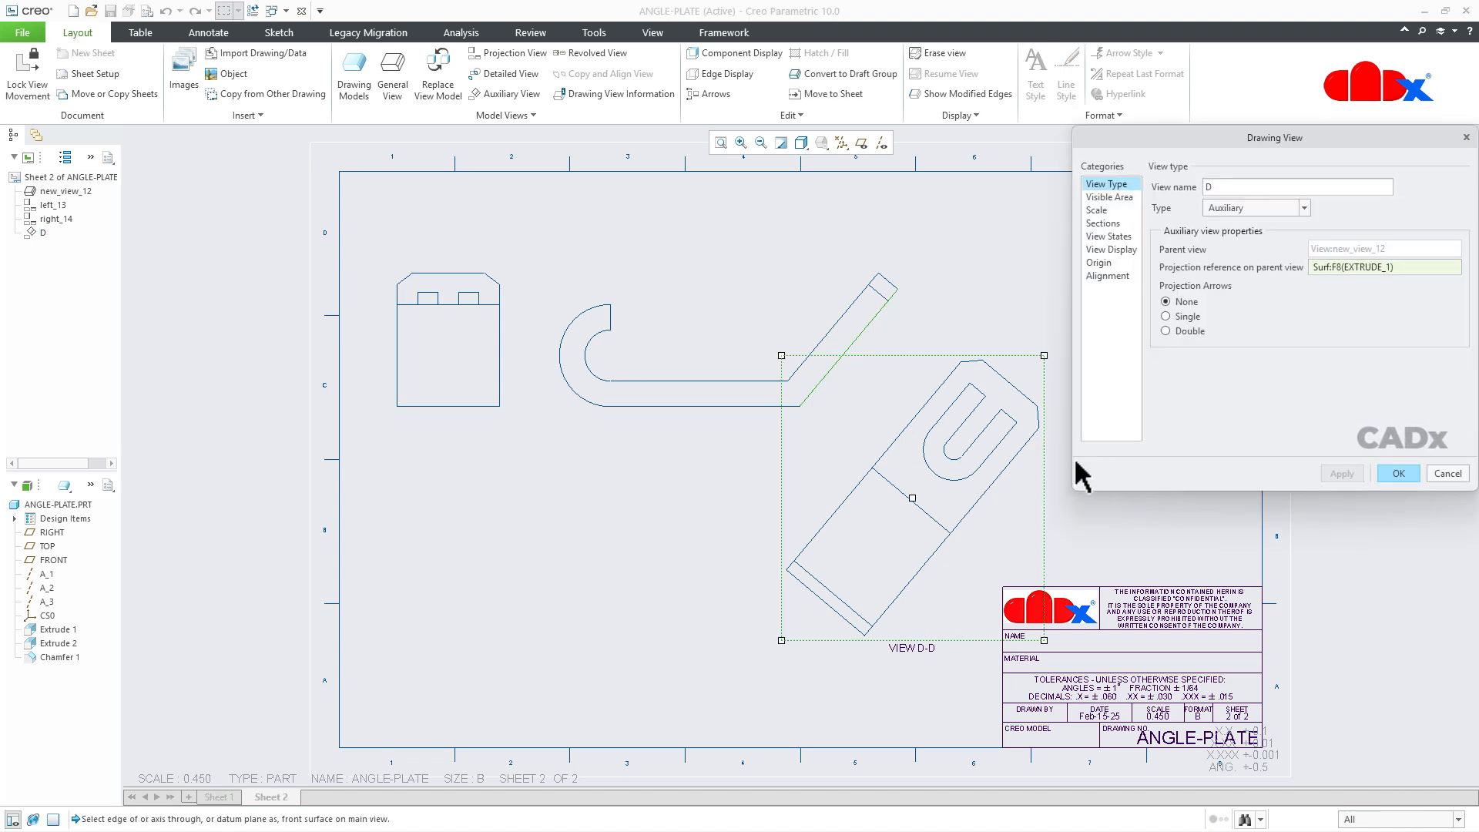
{"action": "left_click", "coordinate": [1172, 327]}
{"action": "left_click", "coordinate": [1337, 471]}
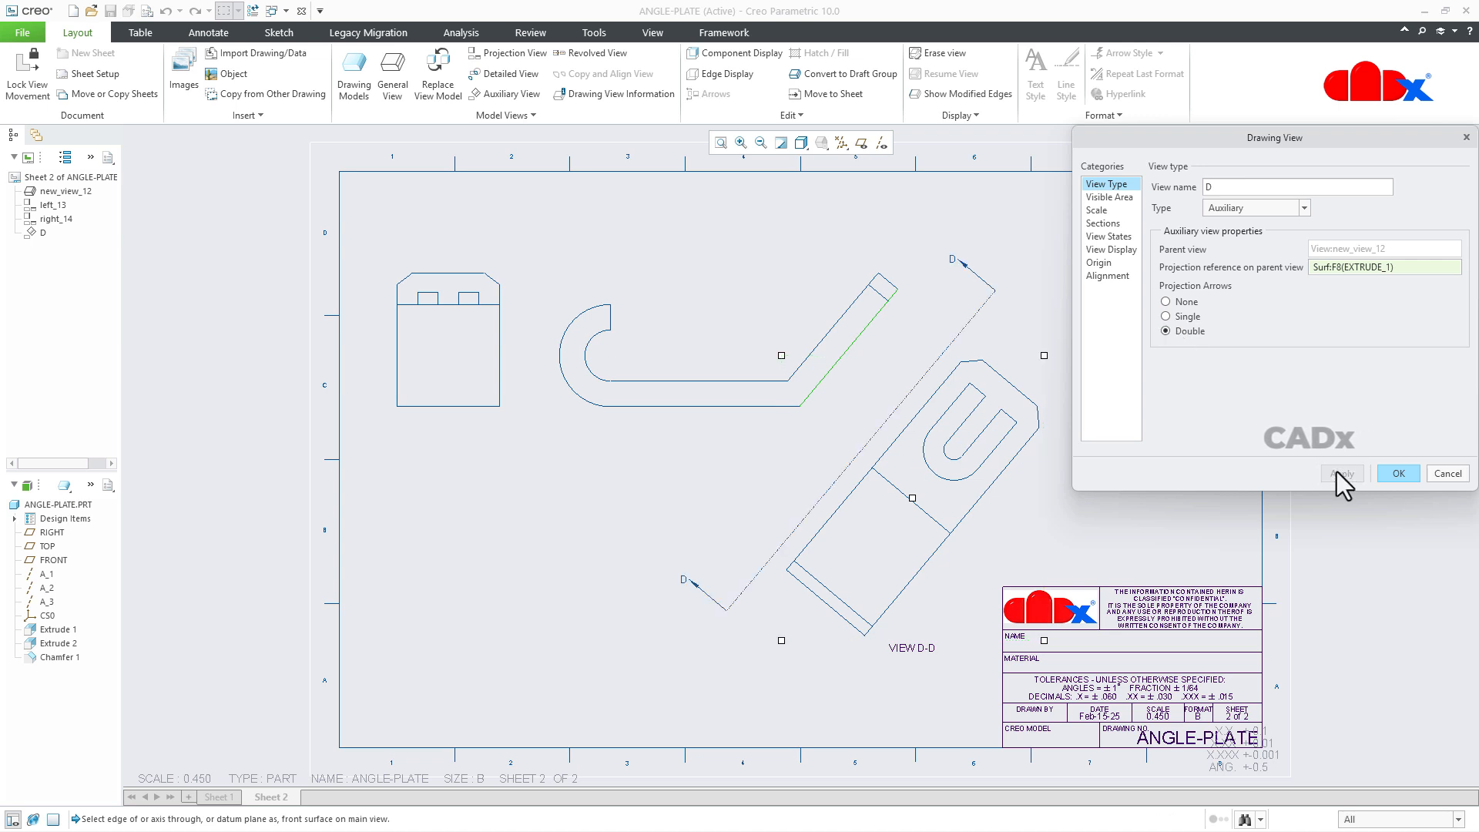
{"action": "left_click", "coordinate": [1393, 473]}
{"action": "left_click", "coordinate": [1144, 482]}
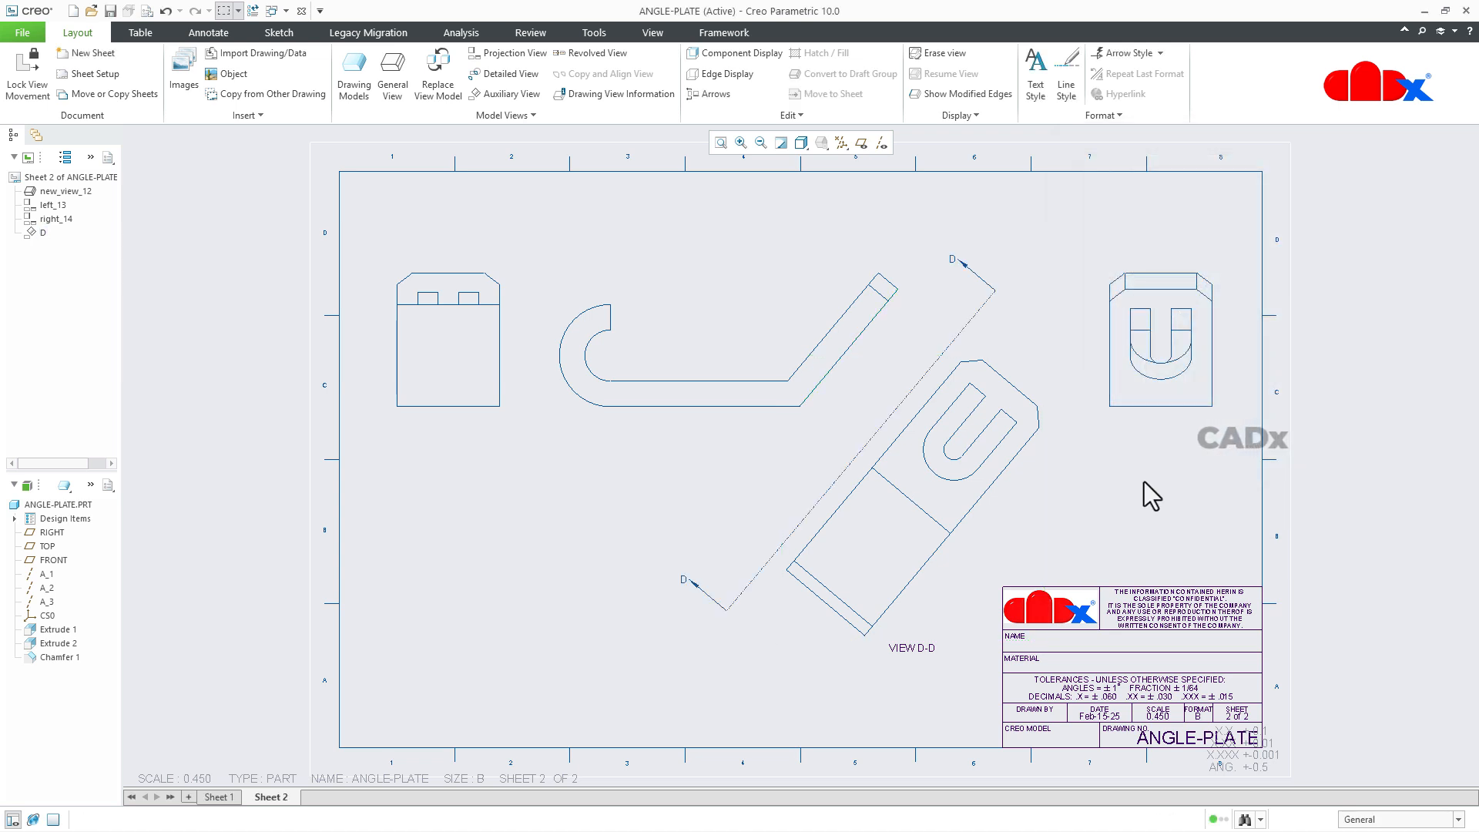
Move the double projection arrows away from auxiliary view D, close to the front view's inclined outer edge.
{"action": "left_click", "coordinate": [884, 445]}
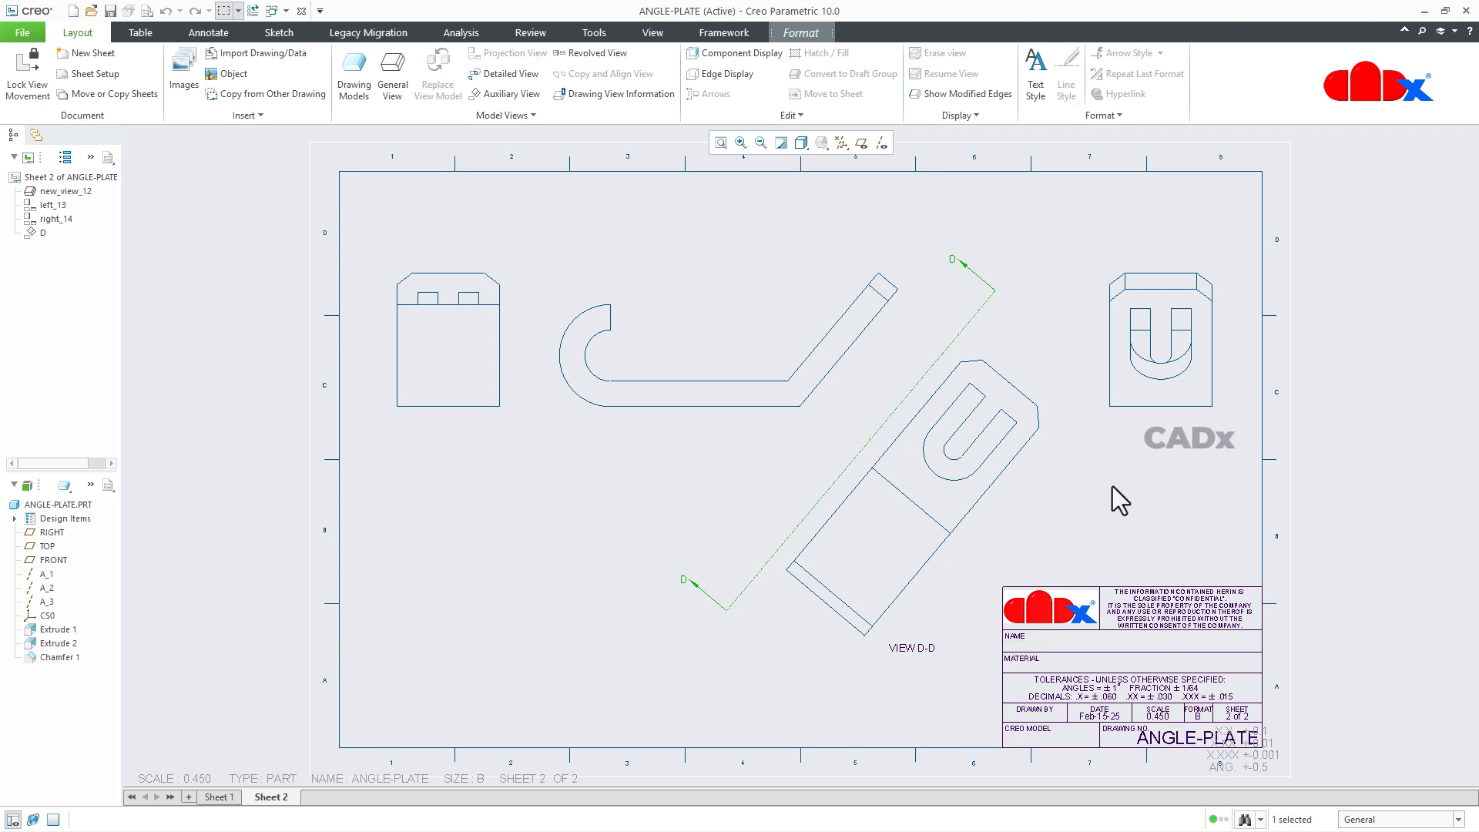
{"action": "left_click_drag", "start_coordinate": [864, 440], "coordinate": [832, 389]}
{"action": "left_click", "coordinate": [1127, 520]}
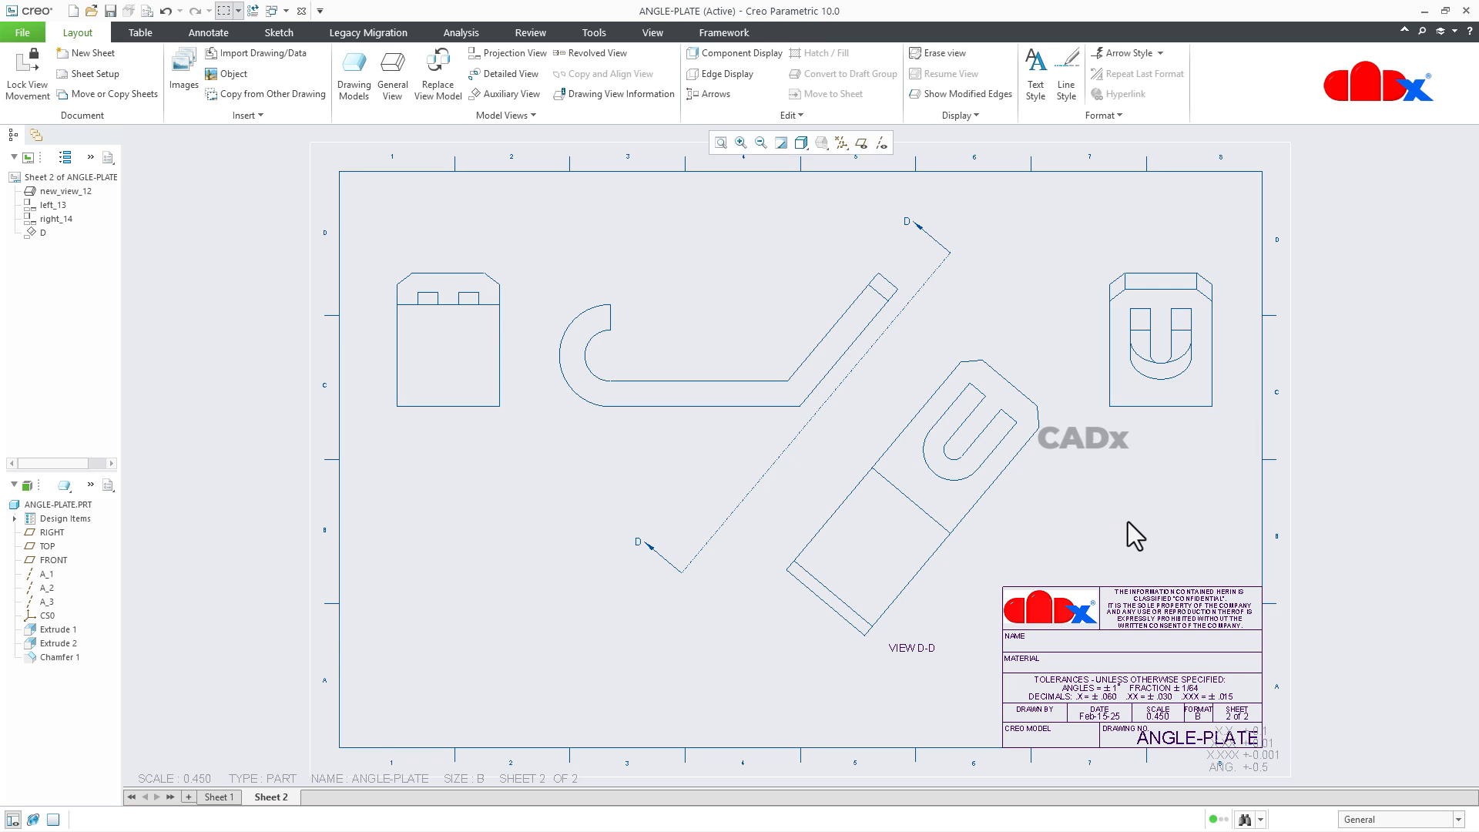
Delete the double projection arrows and show them again for auxiliary view D.
{"action": "left_click", "coordinate": [765, 479]}
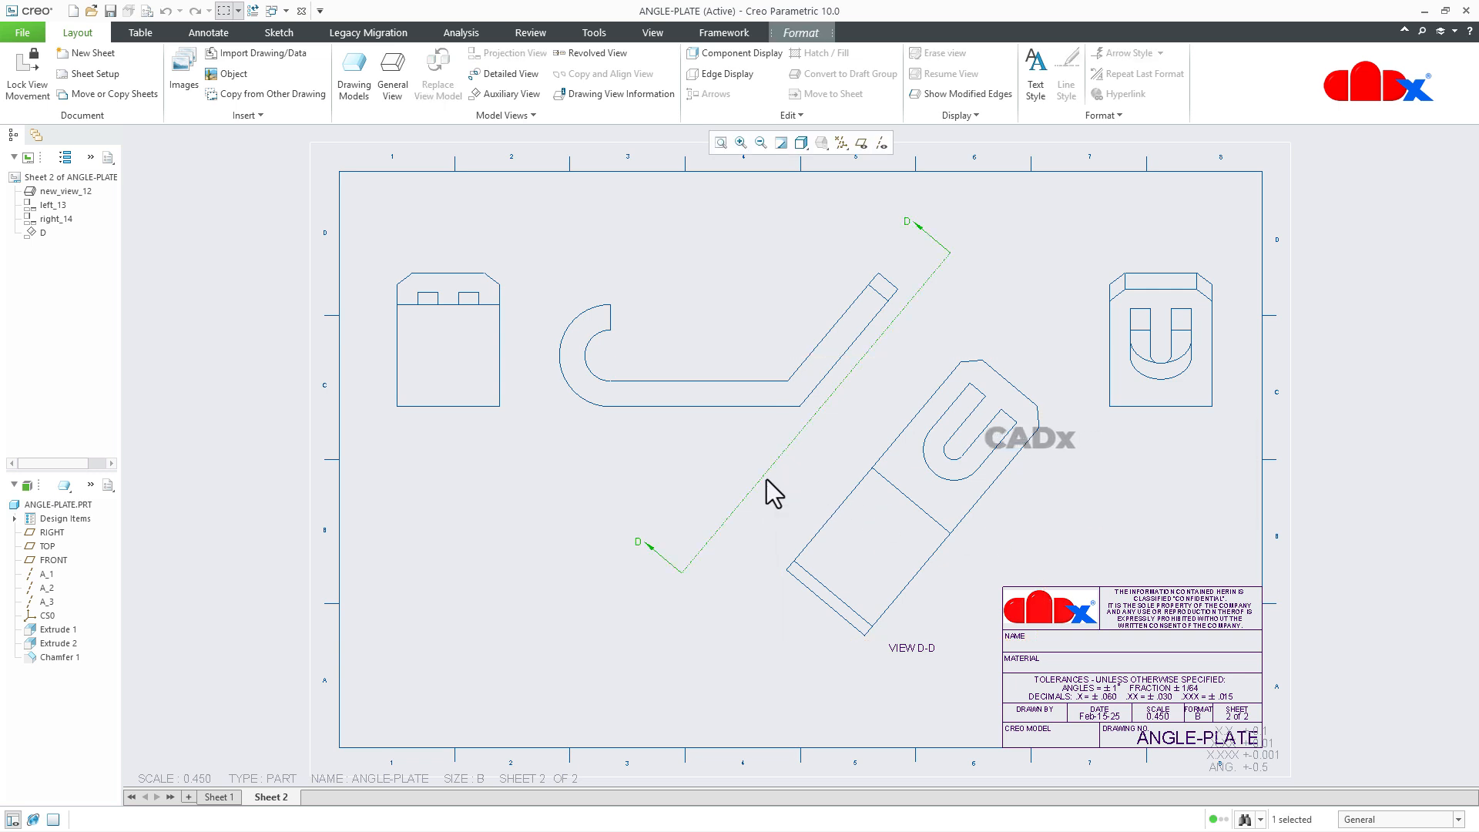
{"action": "key", "text": "Delete"}
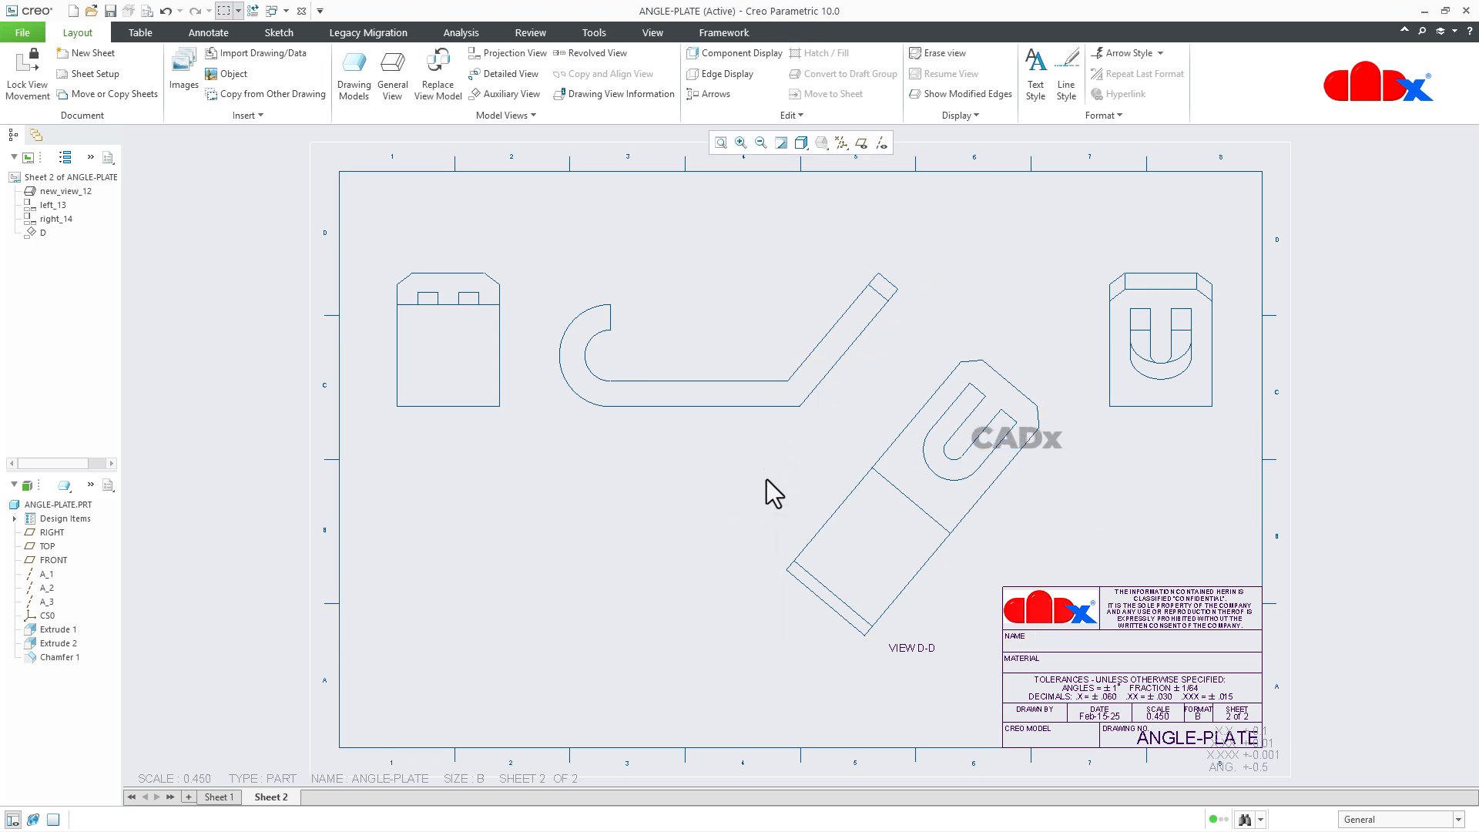
{"action": "left_click", "coordinate": [710, 96]}
{"action": "left_click", "coordinate": [870, 511]}
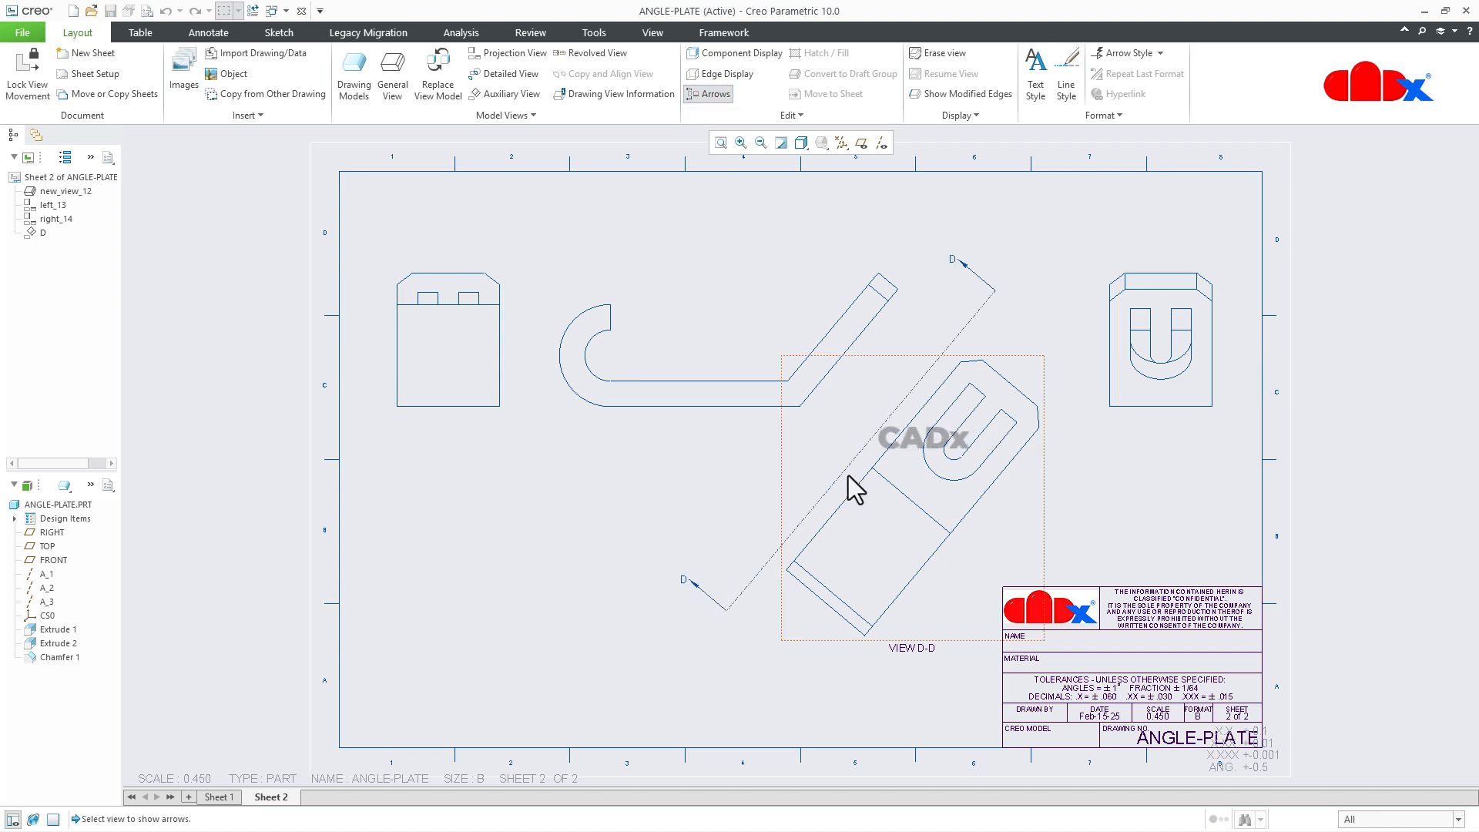
{"action": "middle_click", "coordinate": [691, 516]}
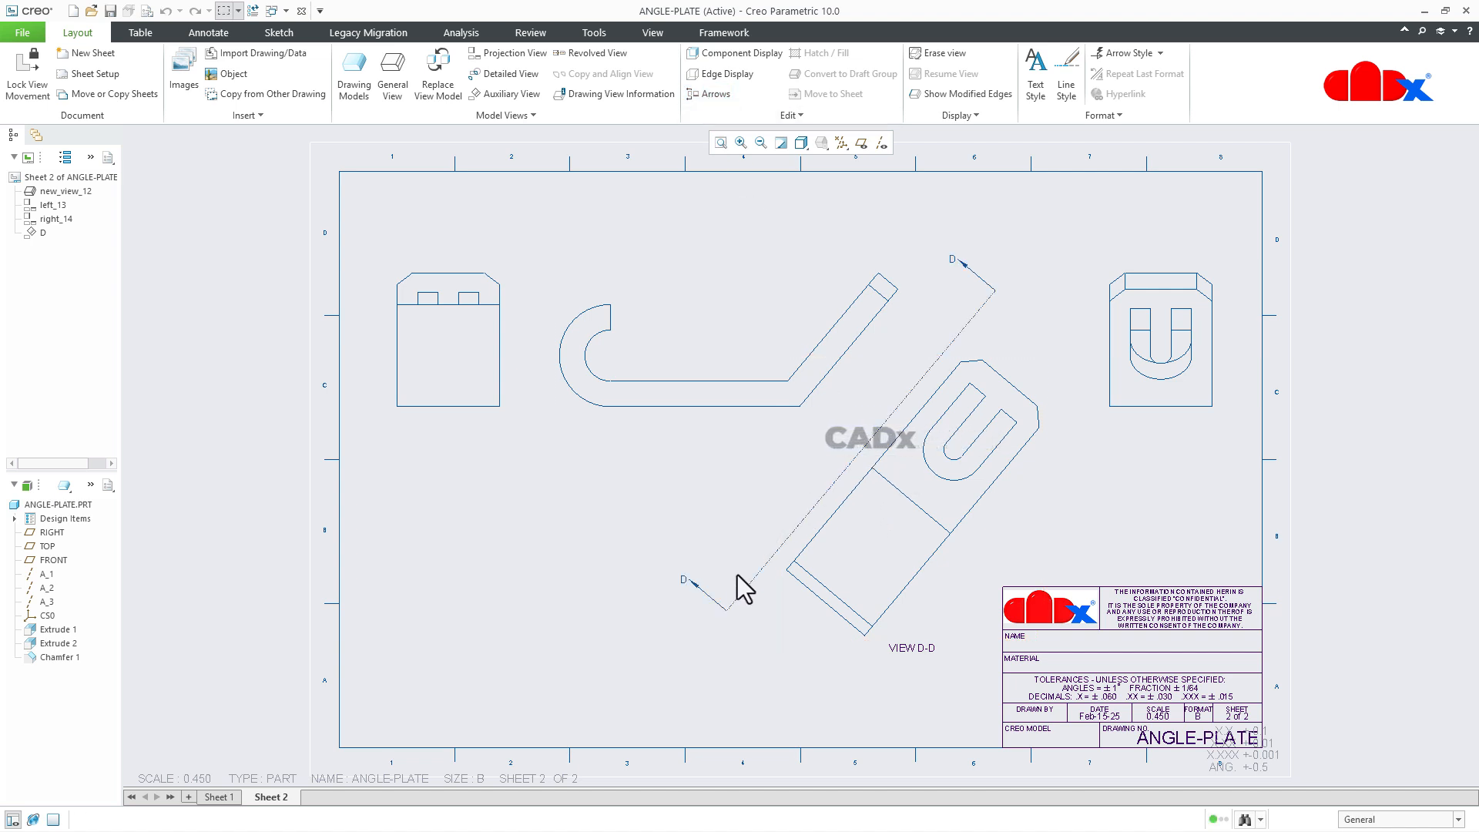
Reposition the restored double arrows between the front view's inclined leg and auxiliary view D.
{"action": "left_click", "coordinate": [774, 552]}
{"action": "left_click_drag", "start_coordinate": [777, 540], "coordinate": [746, 504]}
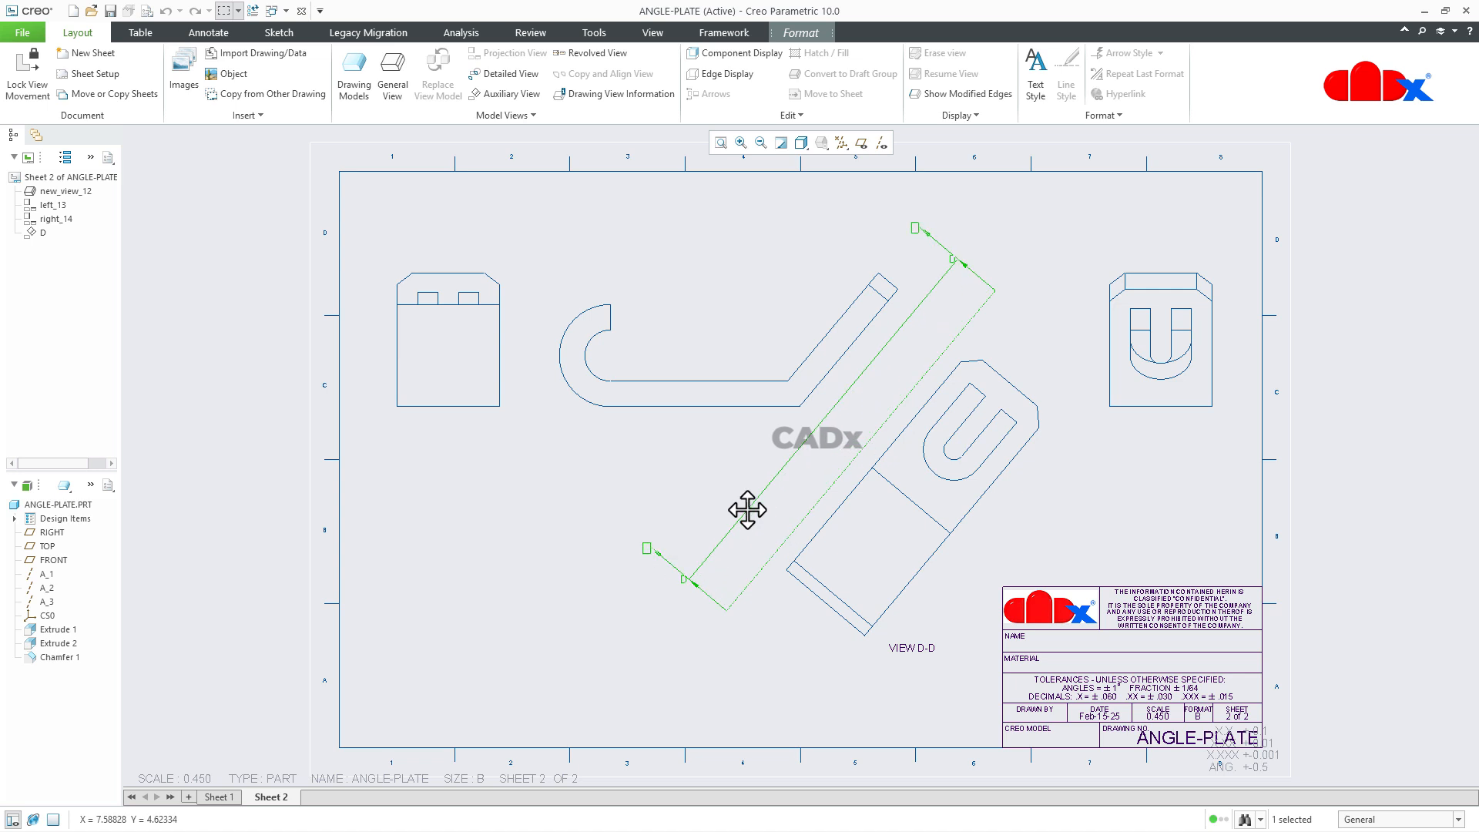
{"action": "left_click", "coordinate": [753, 549]}
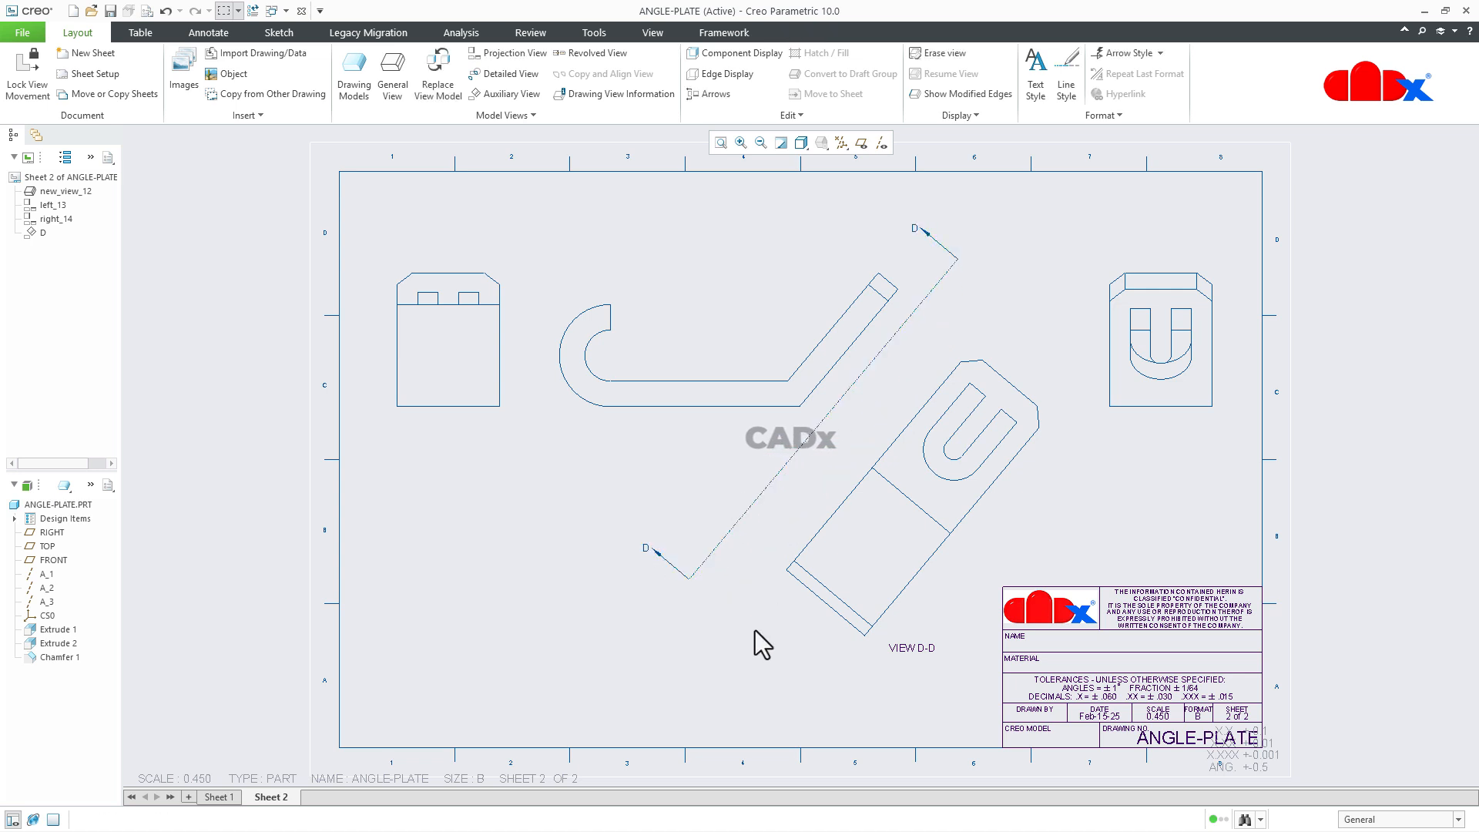
Change the projection arrows of auxiliary view D to Single.
{"action": "double_click", "coordinate": [962, 612]}
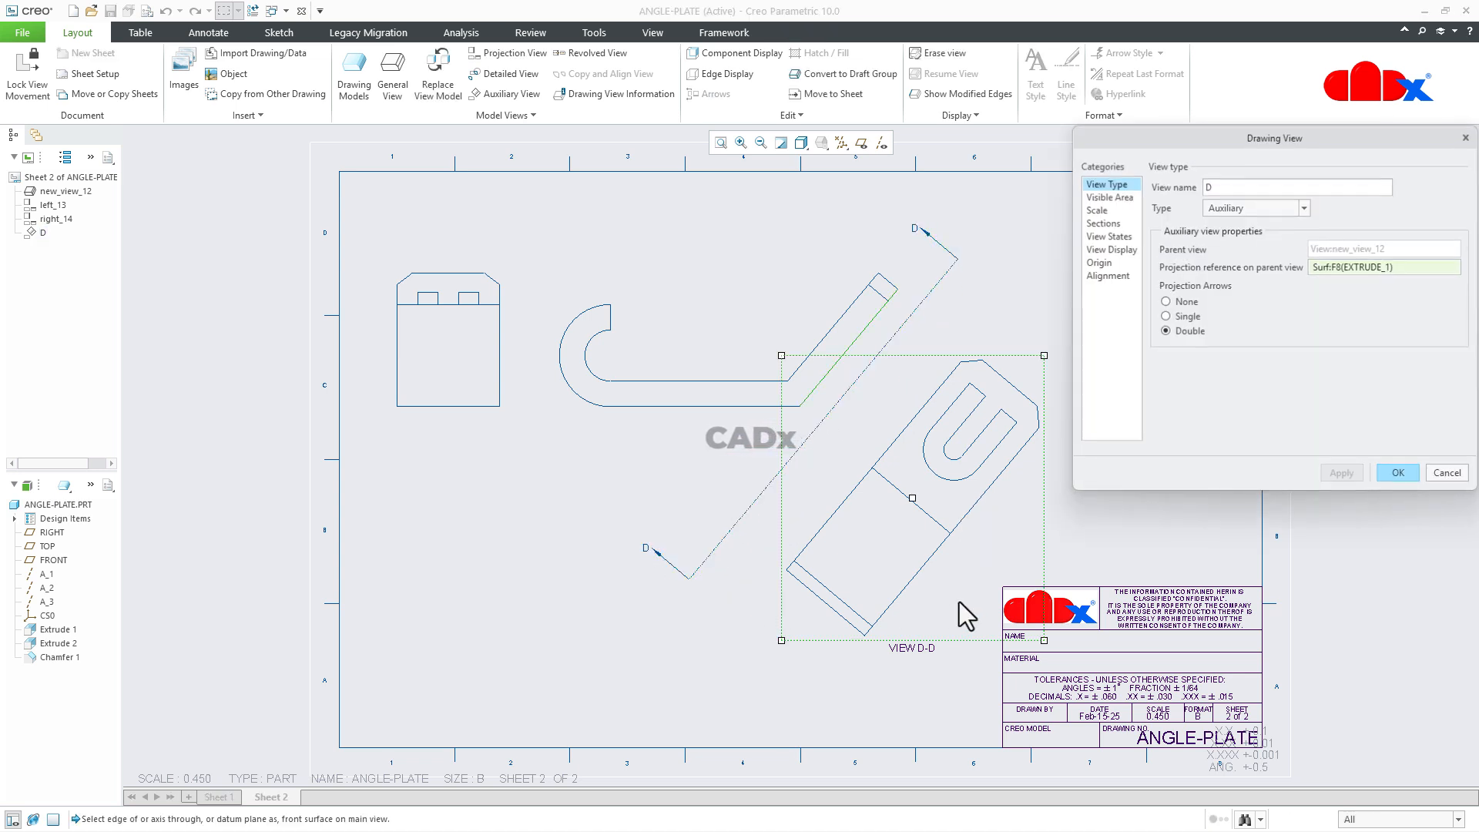
{"action": "left_click", "coordinate": [1173, 316]}
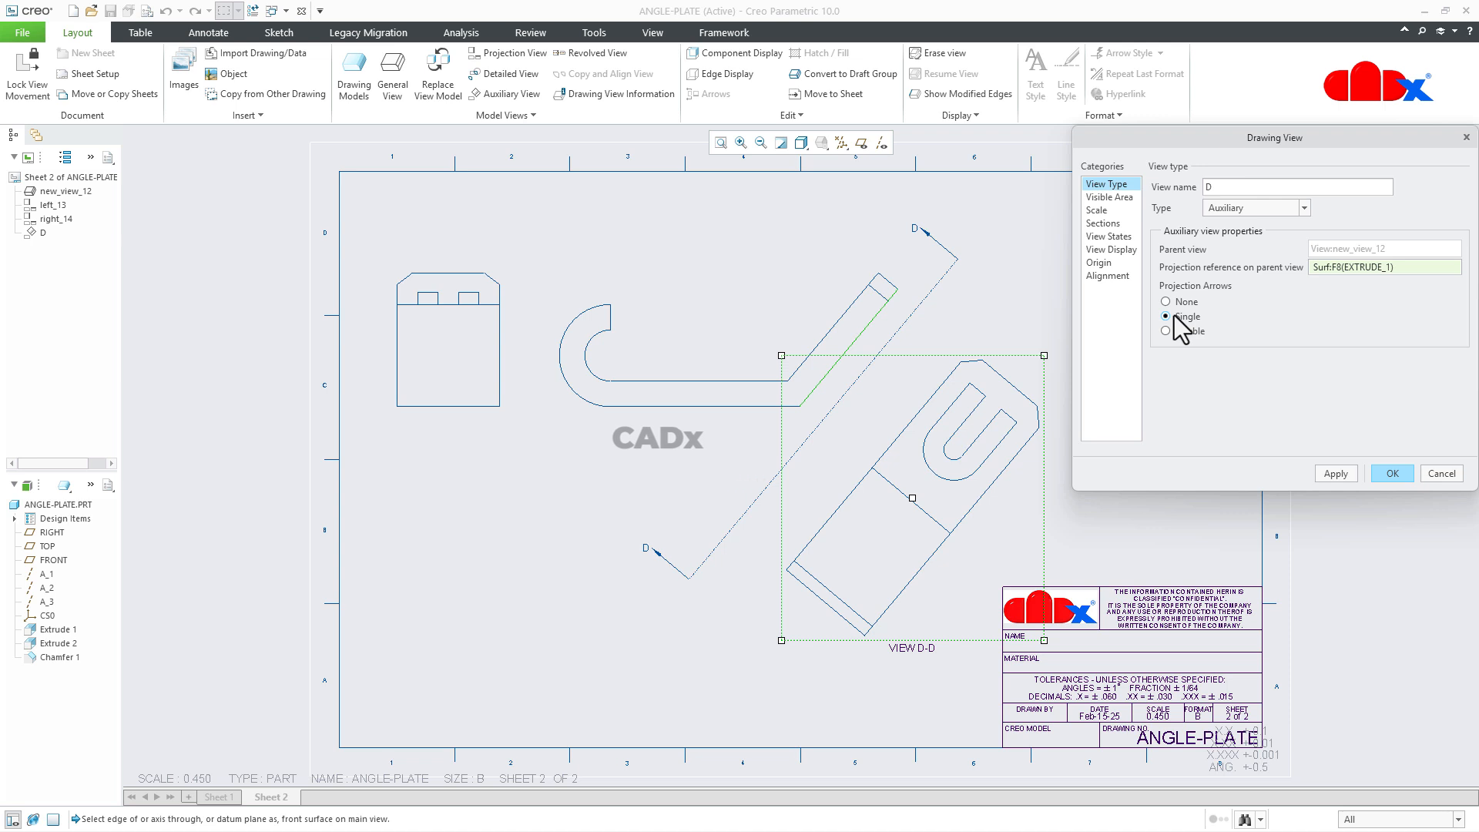
{"action": "left_click", "coordinate": [1335, 473]}
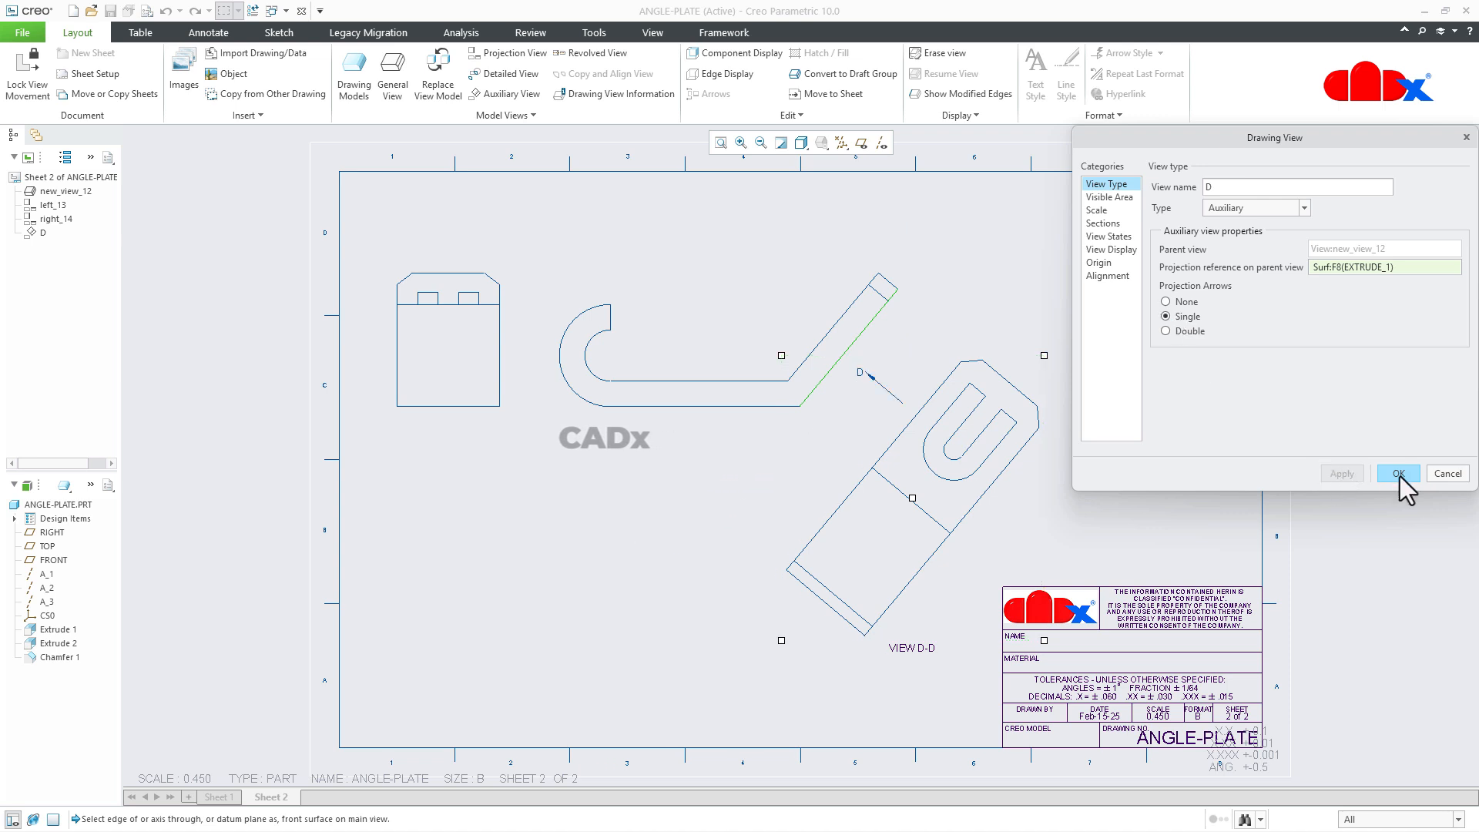
{"action": "left_click", "coordinate": [1394, 474]}
{"action": "left_click", "coordinate": [1157, 476]}
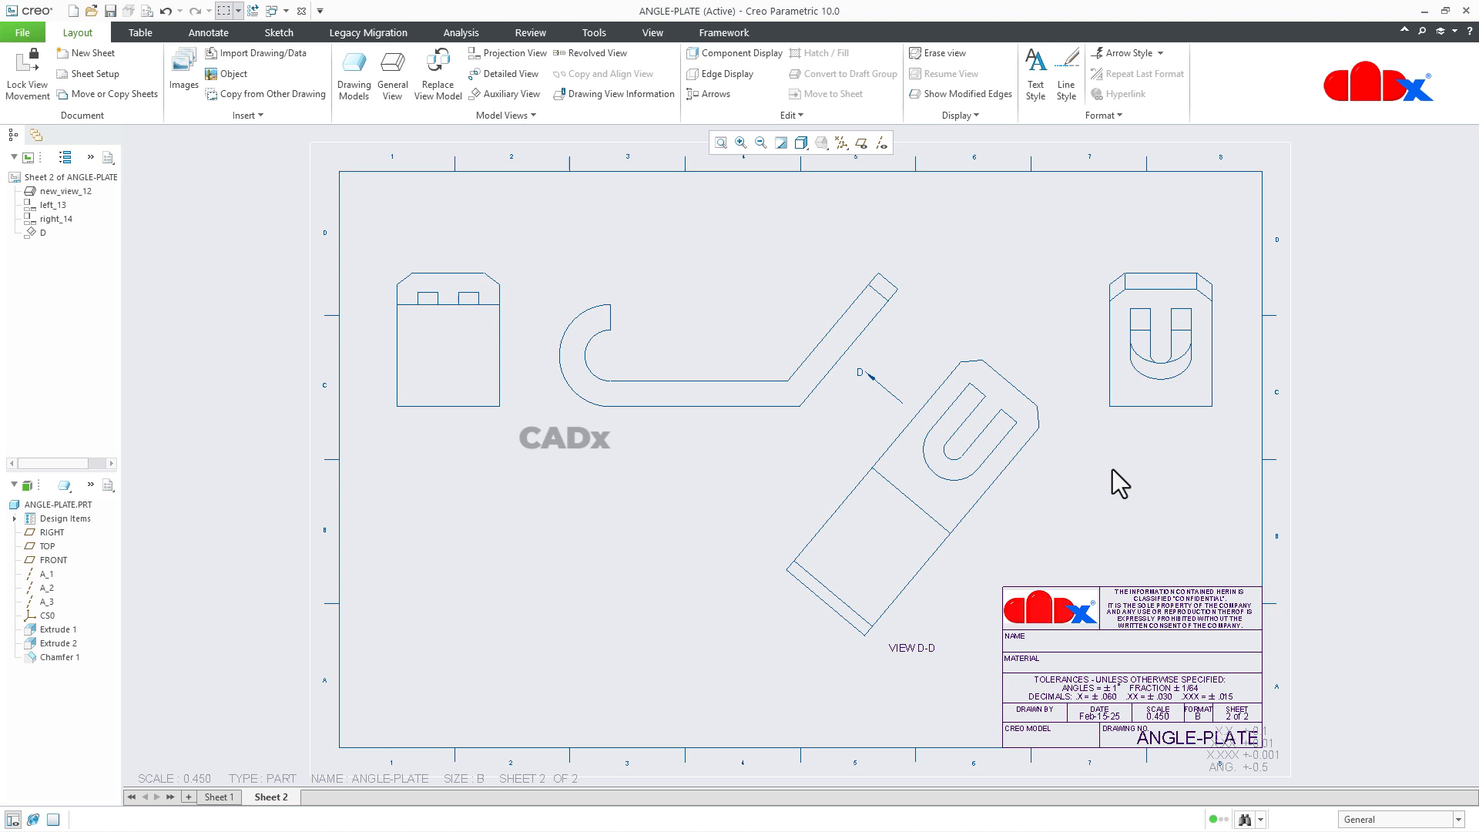
Move the single projection arrow D slightly up and left, closer to the front view's inclined edge.
{"action": "left_click", "coordinate": [882, 387]}
{"action": "left_click_drag", "start_coordinate": [882, 387], "coordinate": [889, 394]}
{"action": "left_click", "coordinate": [755, 514]}
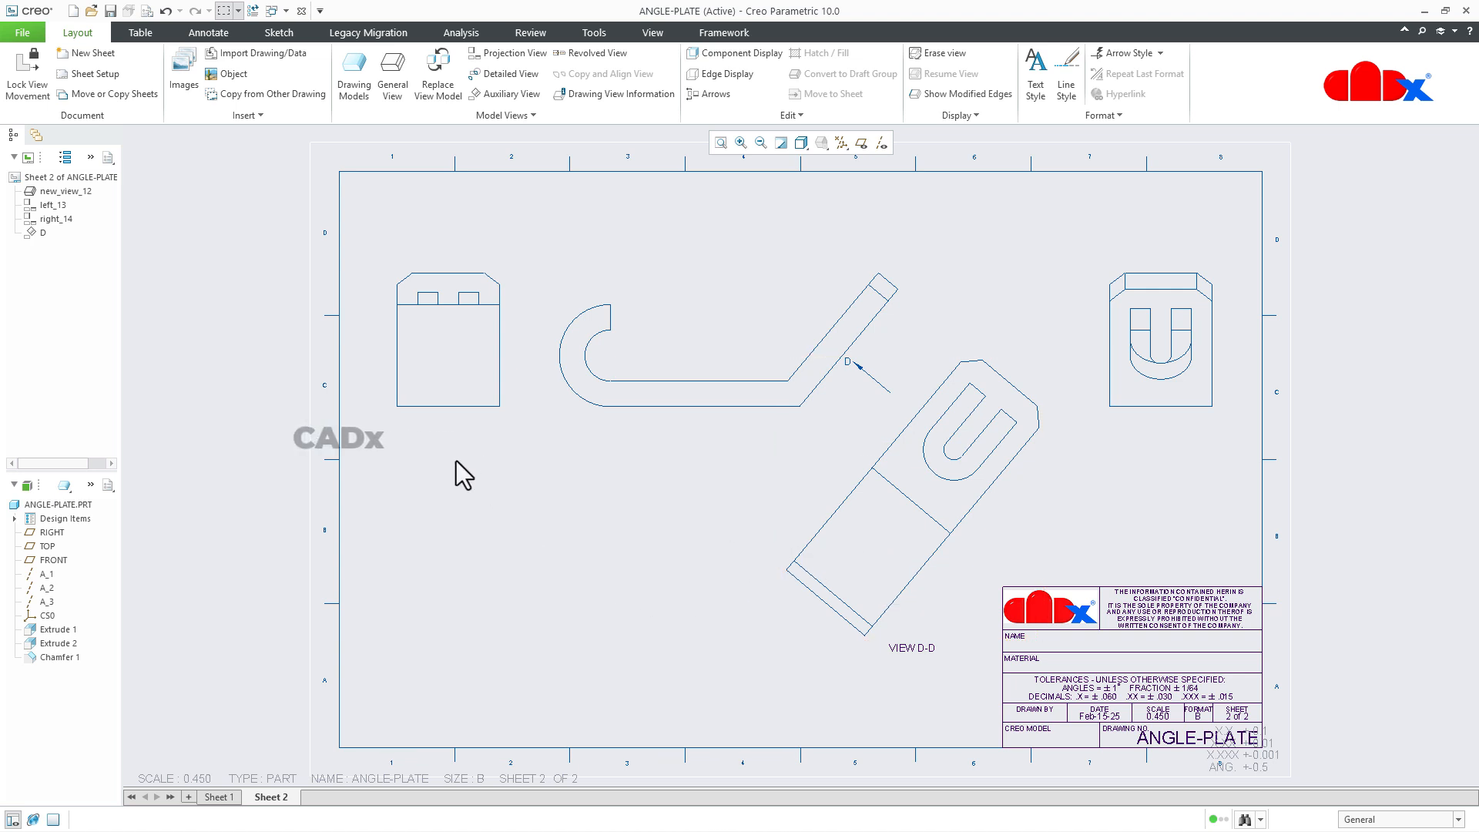
Convert auxiliary view D to a General view.
{"action": "double_click", "coordinate": [940, 589]}
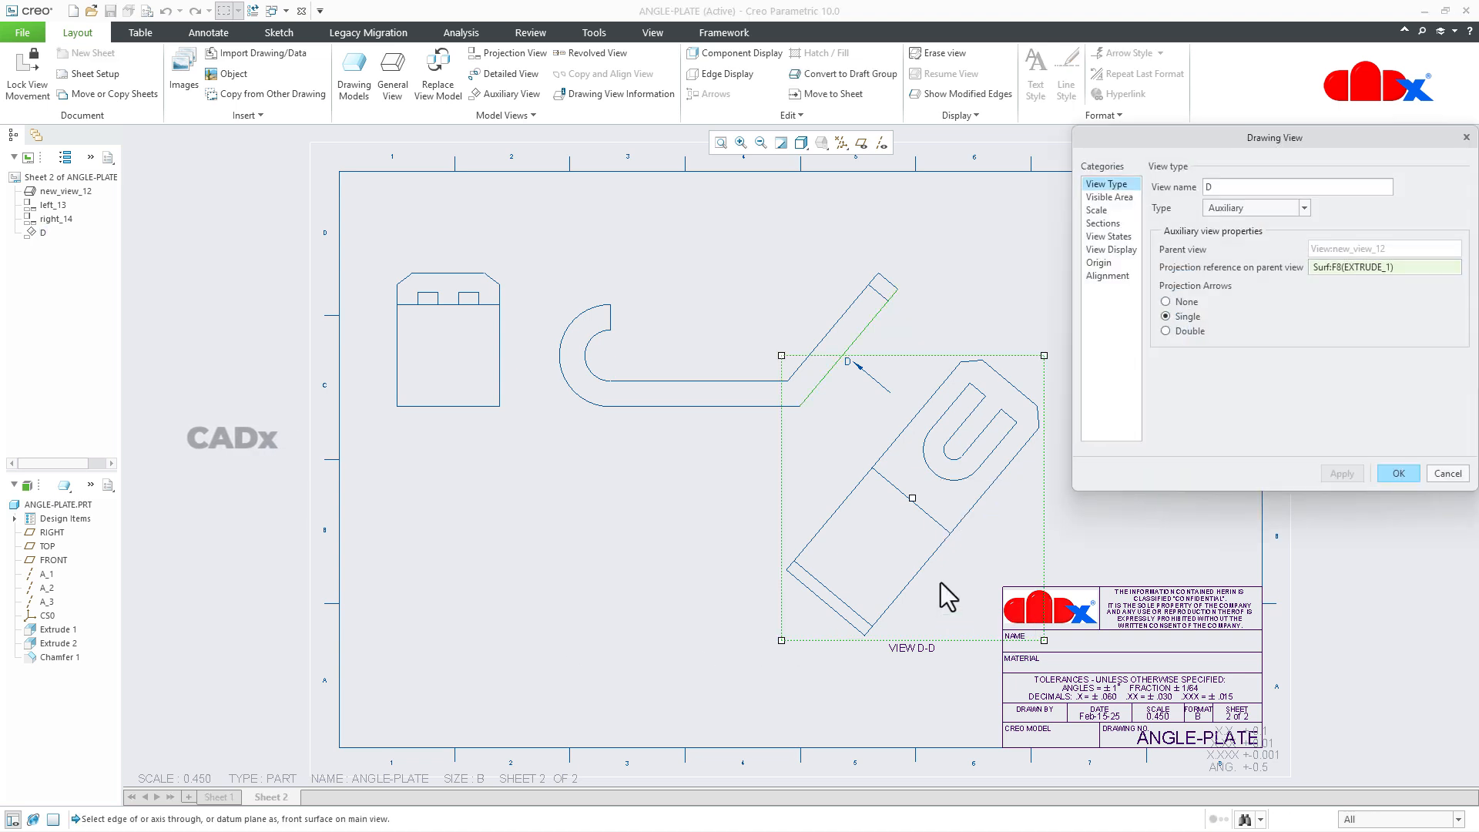
{"action": "left_click", "coordinate": [1257, 207]}
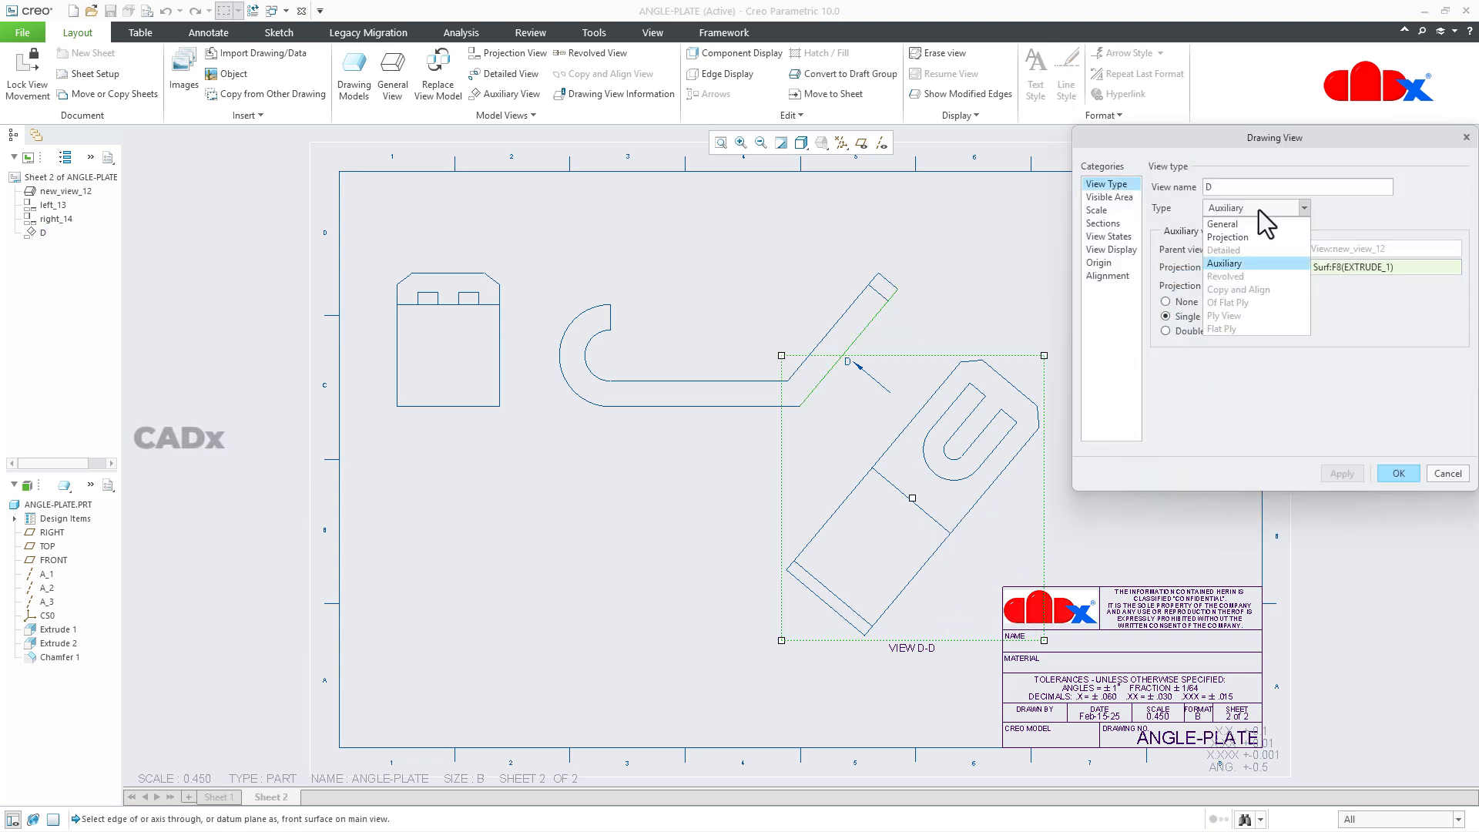
{"action": "left_click", "coordinate": [1254, 225]}
{"action": "left_click", "coordinate": [1346, 475]}
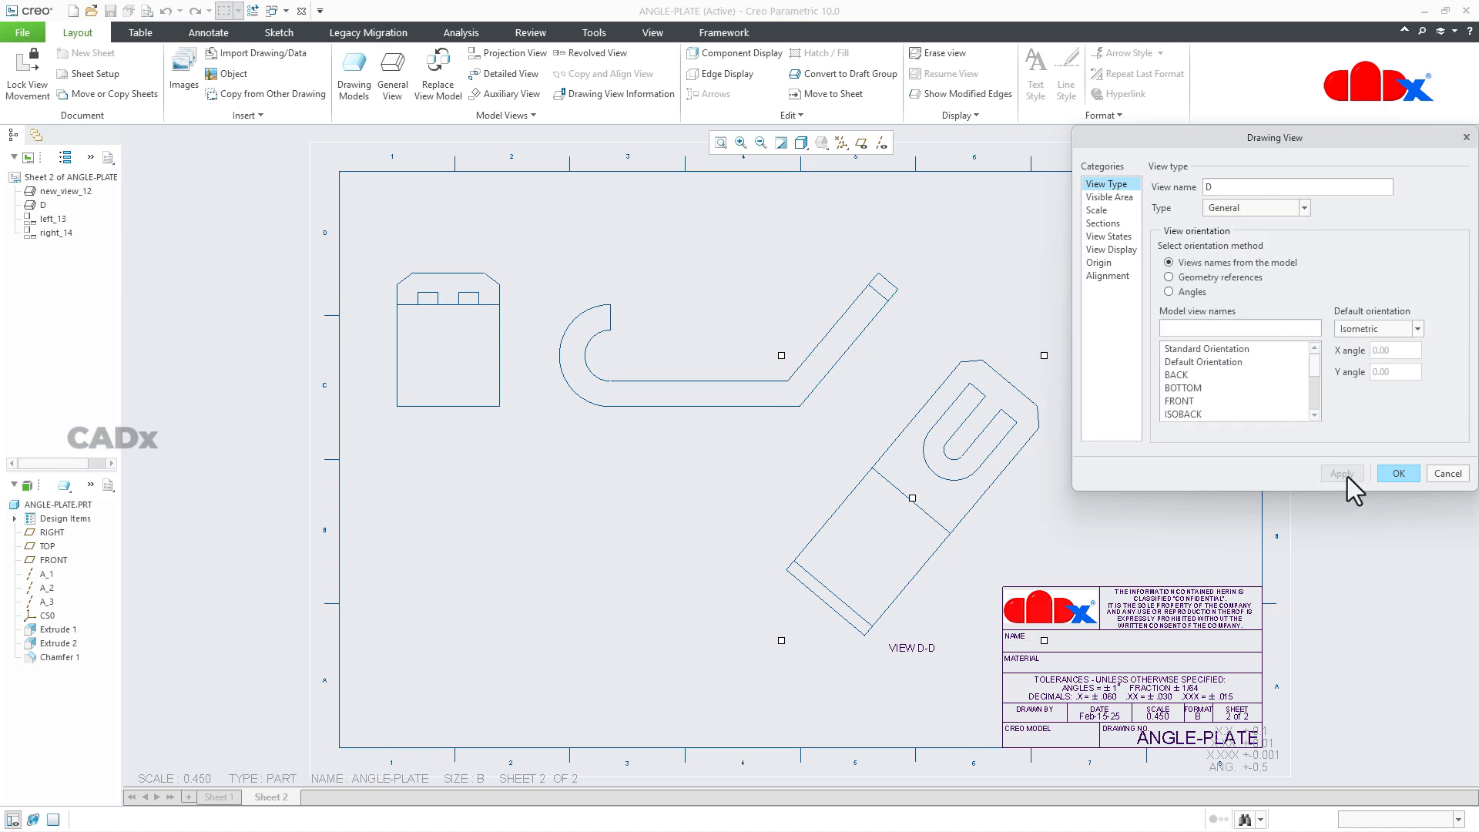
Rotate view D by 40 degrees about Normal and move it below the left projected view.
{"action": "left_click", "coordinate": [1190, 292]}
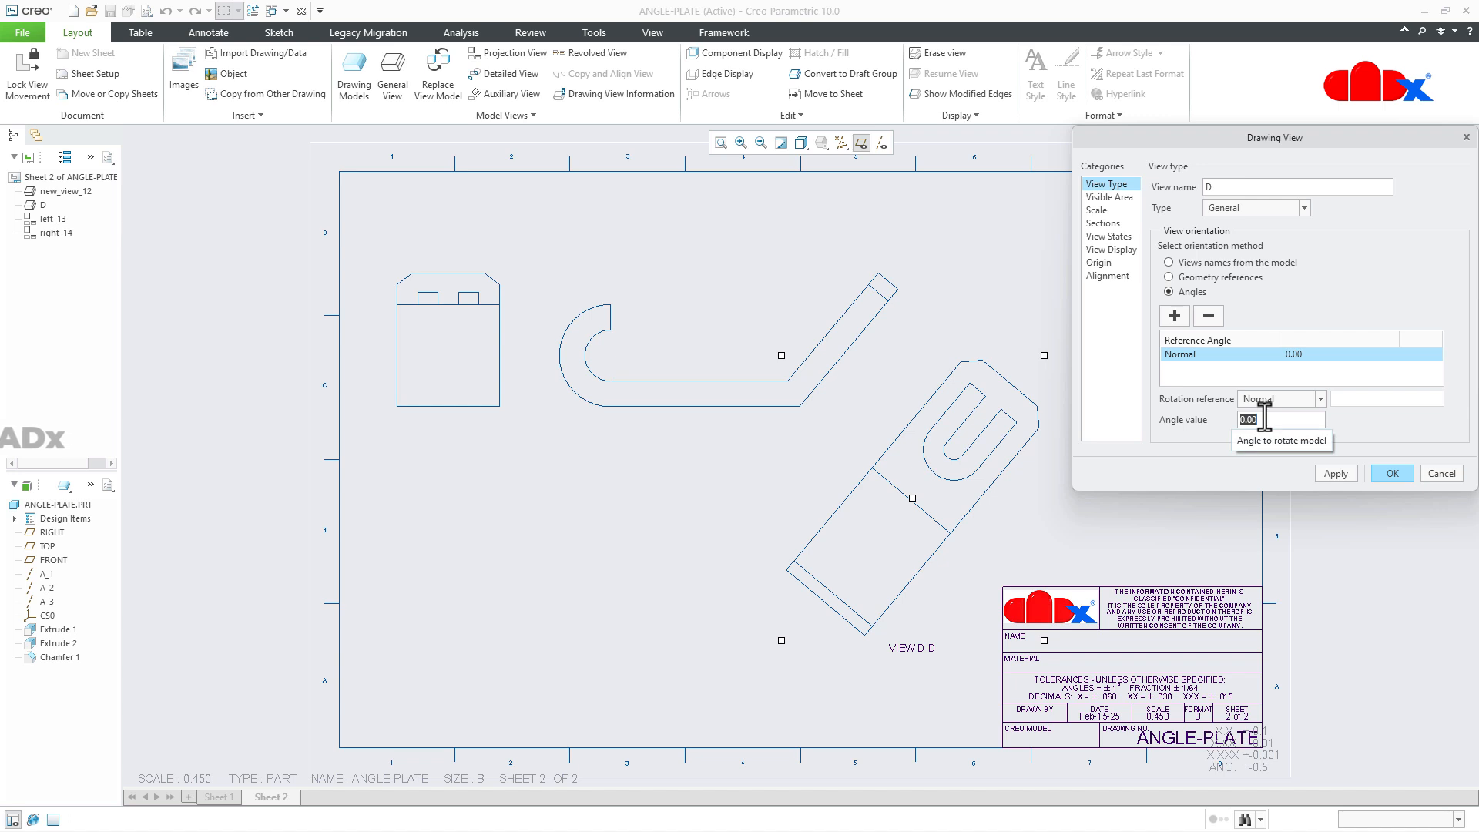
{"action": "type", "text": "4"}
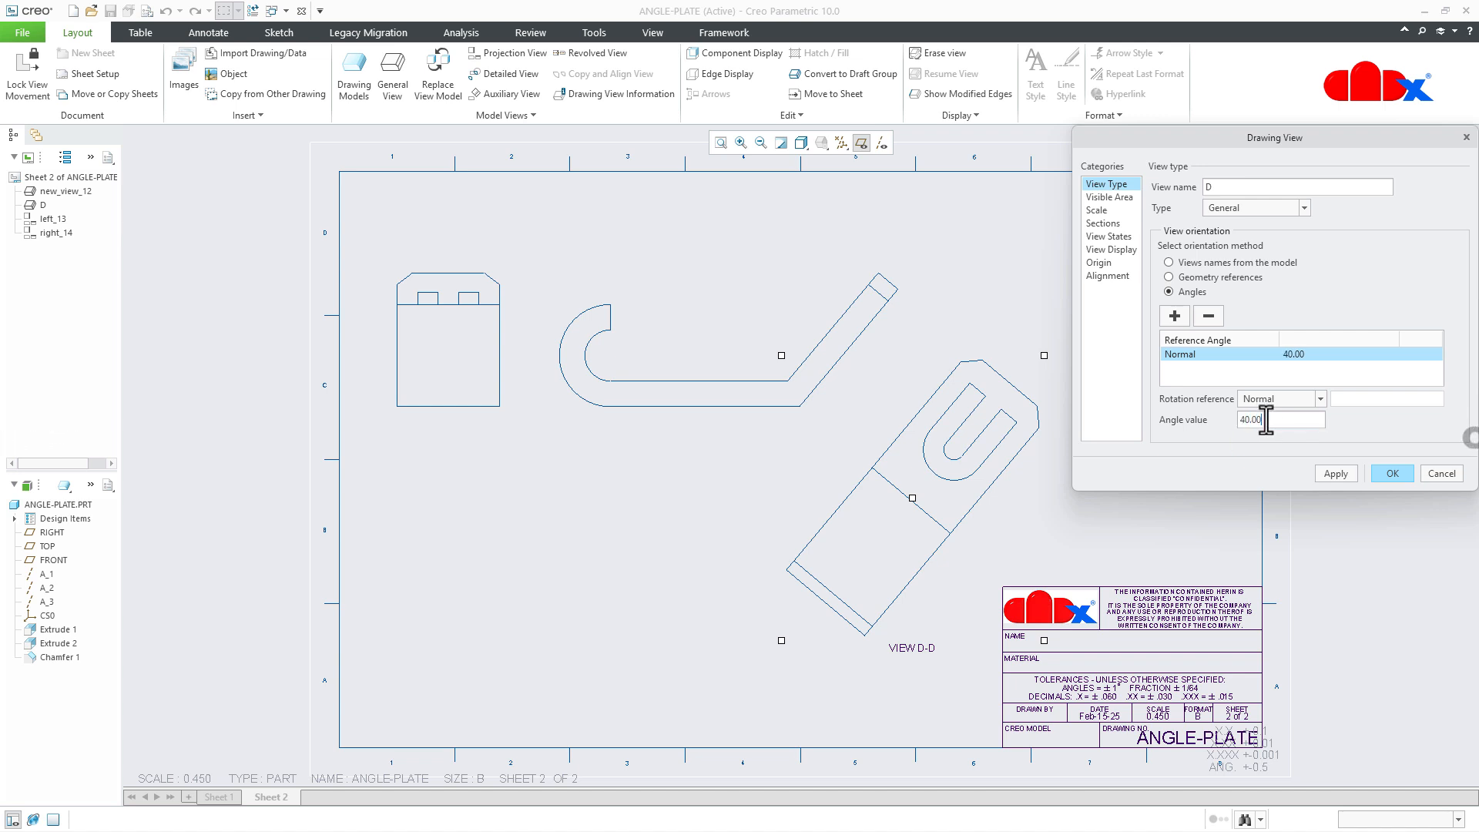
{"action": "left_click", "coordinate": [1336, 473]}
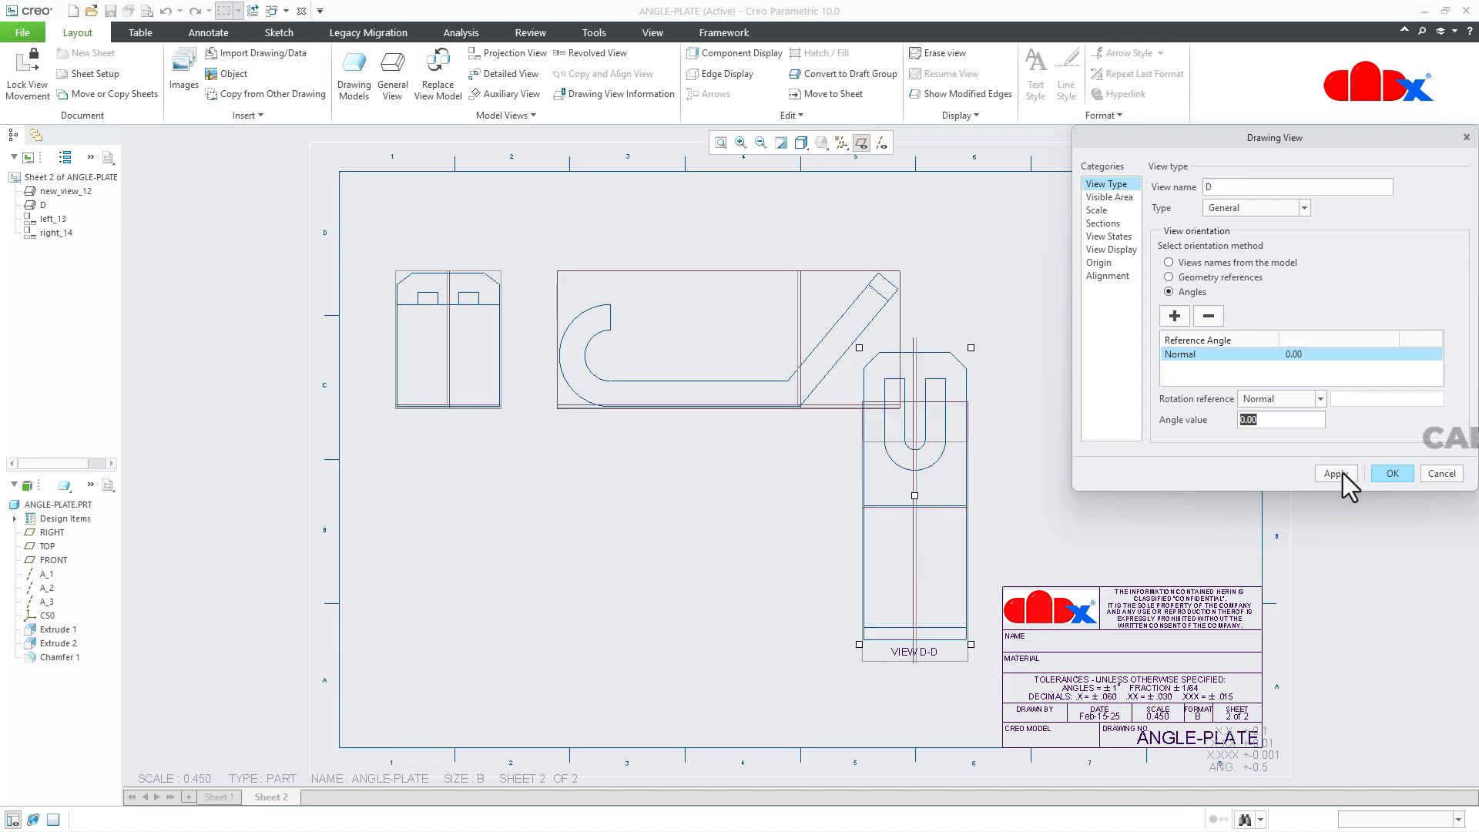
{"action": "left_click", "coordinate": [1393, 474]}
{"action": "left_click_drag", "start_coordinate": [927, 571], "coordinate": [462, 645]}
{"action": "left_click", "coordinate": [635, 645]}
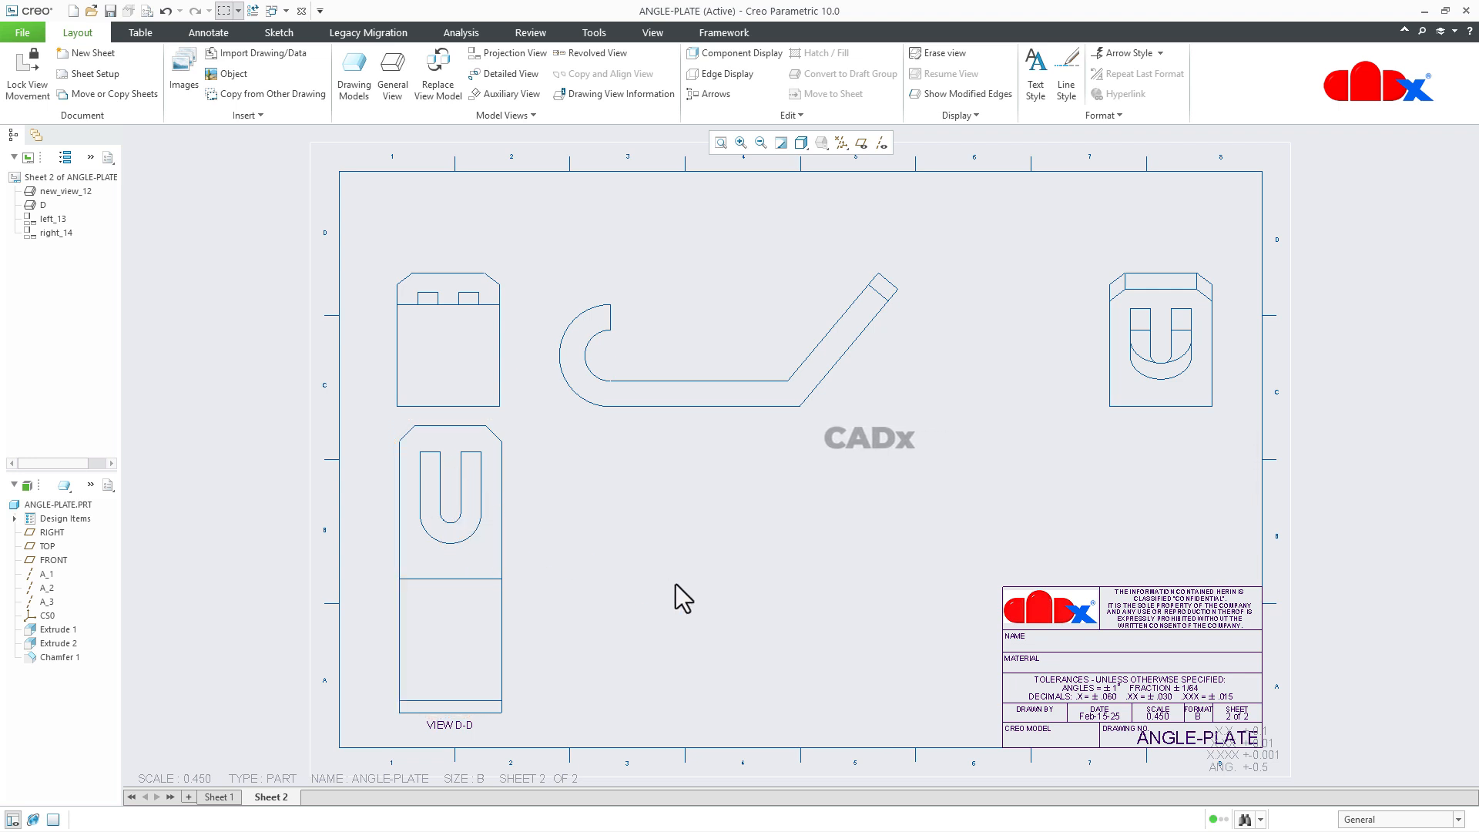
Create another auxiliary view from the front view's inclined outer edge and place it below and right of that edge.
{"action": "left_click", "coordinate": [509, 97]}
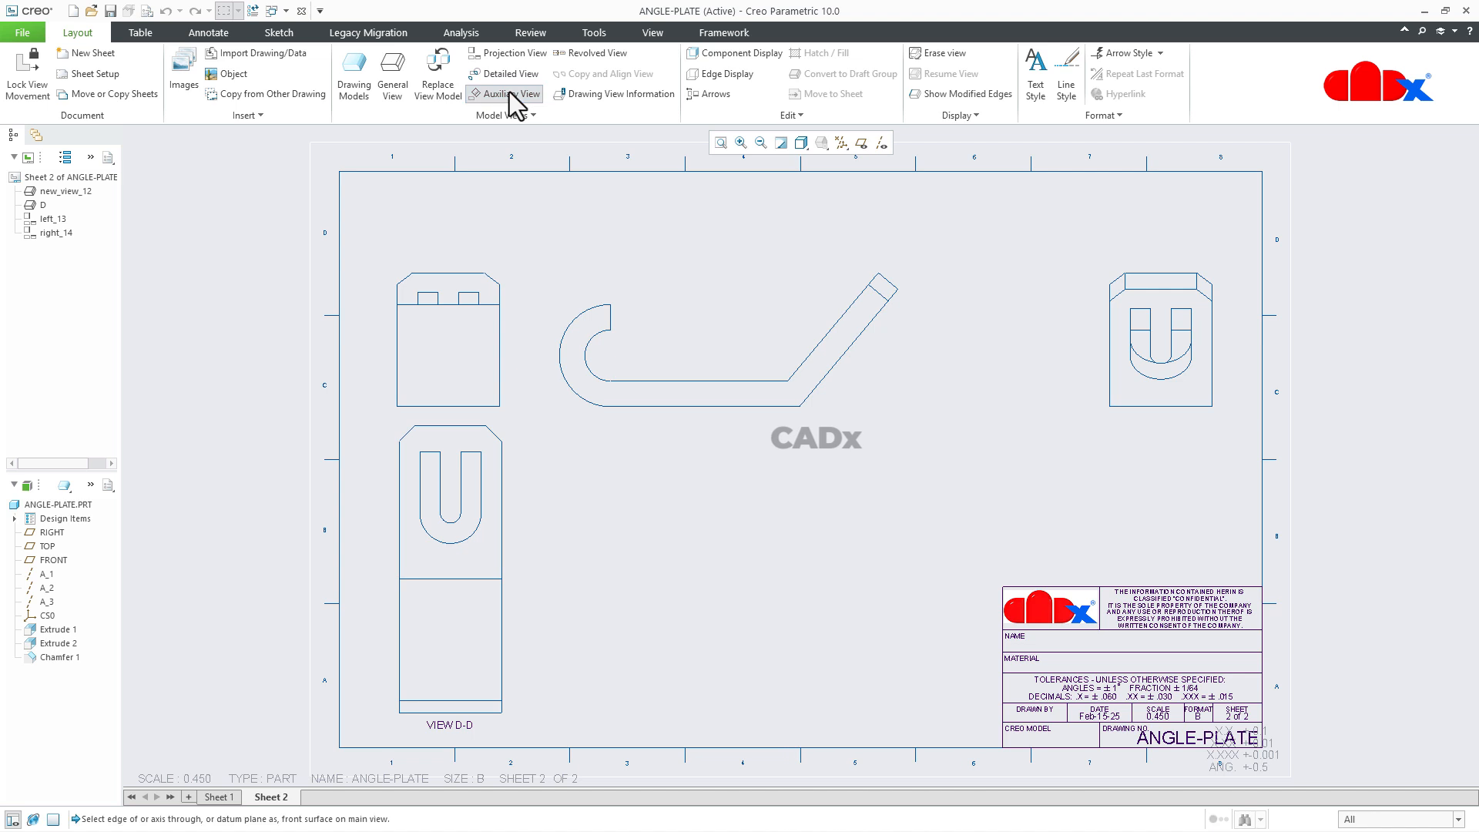
{"action": "left_click", "coordinate": [842, 348]}
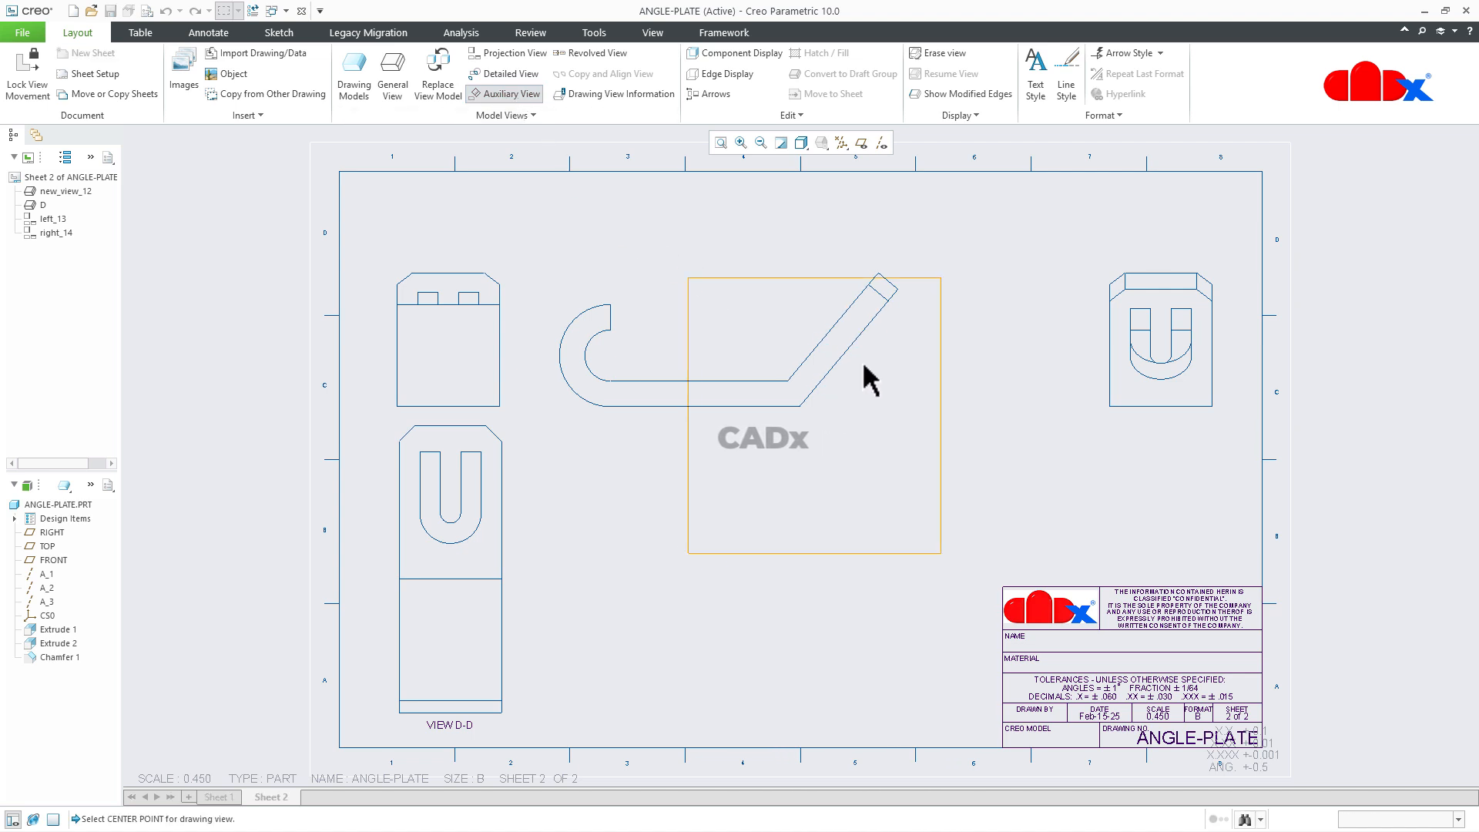
{"action": "left_click", "coordinate": [964, 428]}
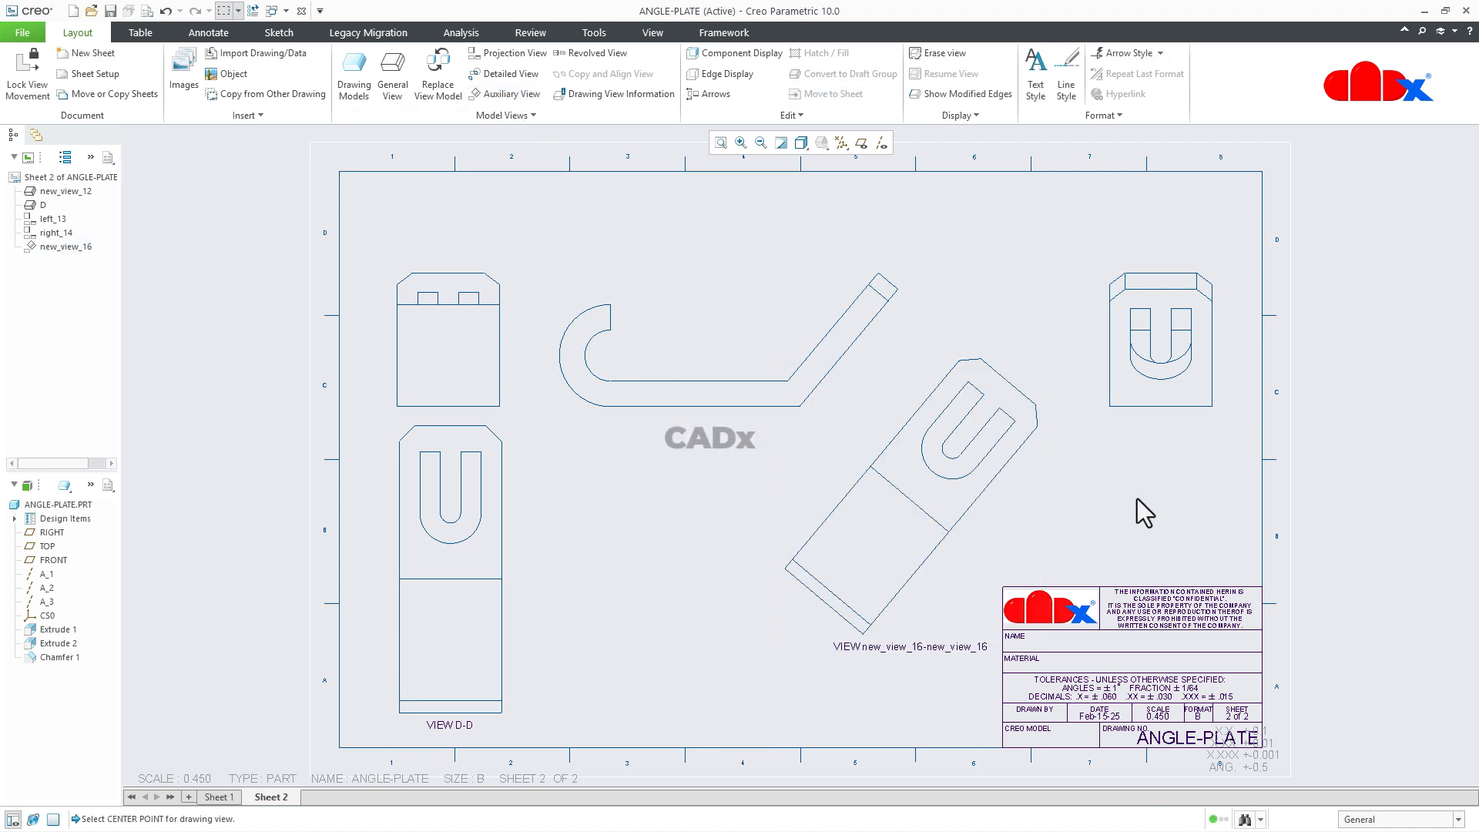
Rename the new auxiliary view as E and regenerate the drawing model to update its label.
{"action": "left_click", "coordinate": [52, 248]}
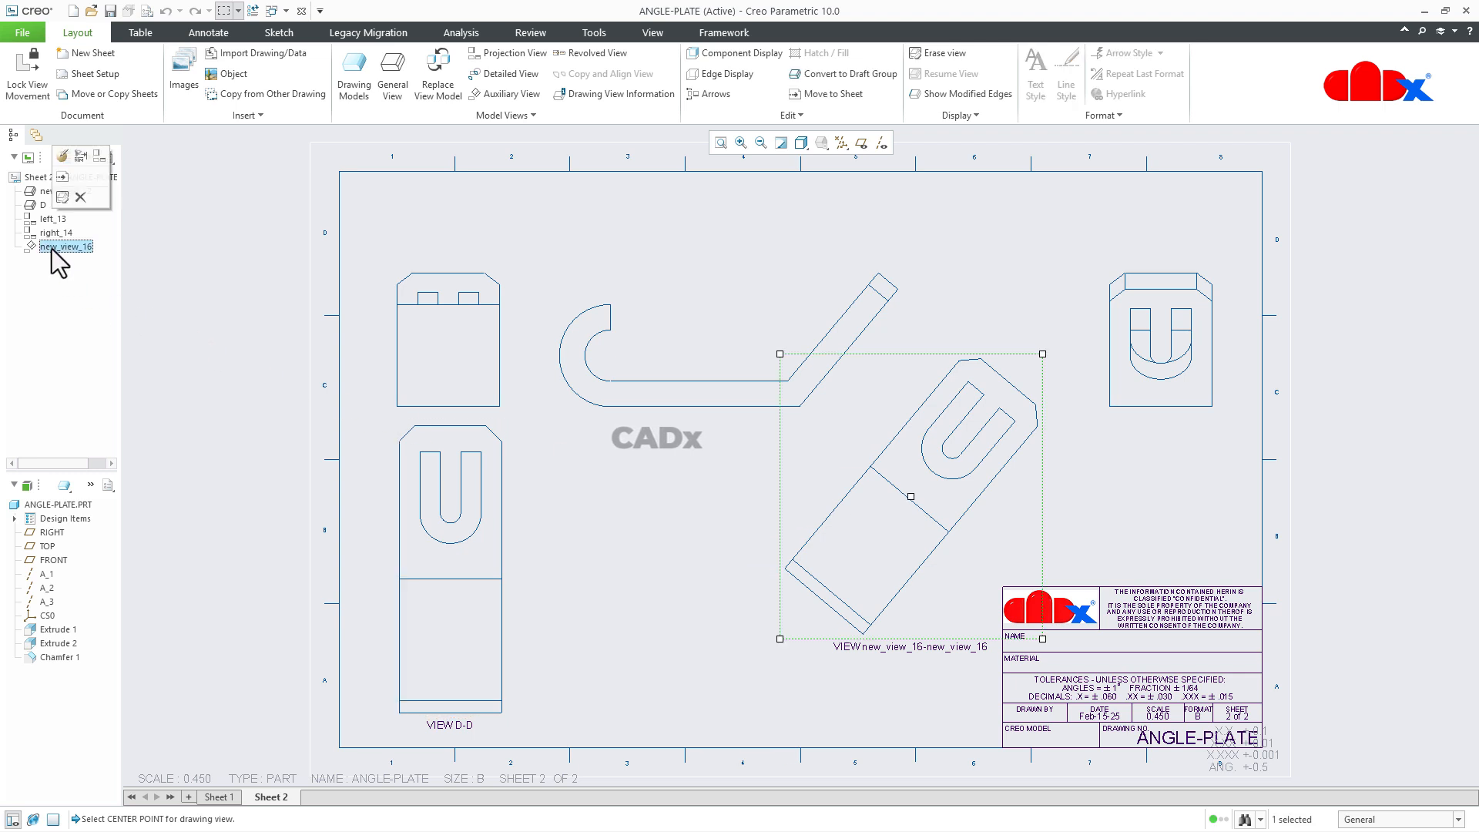
{"action": "right_click", "coordinate": [52, 248]}
{"action": "left_click", "coordinate": [95, 388]}
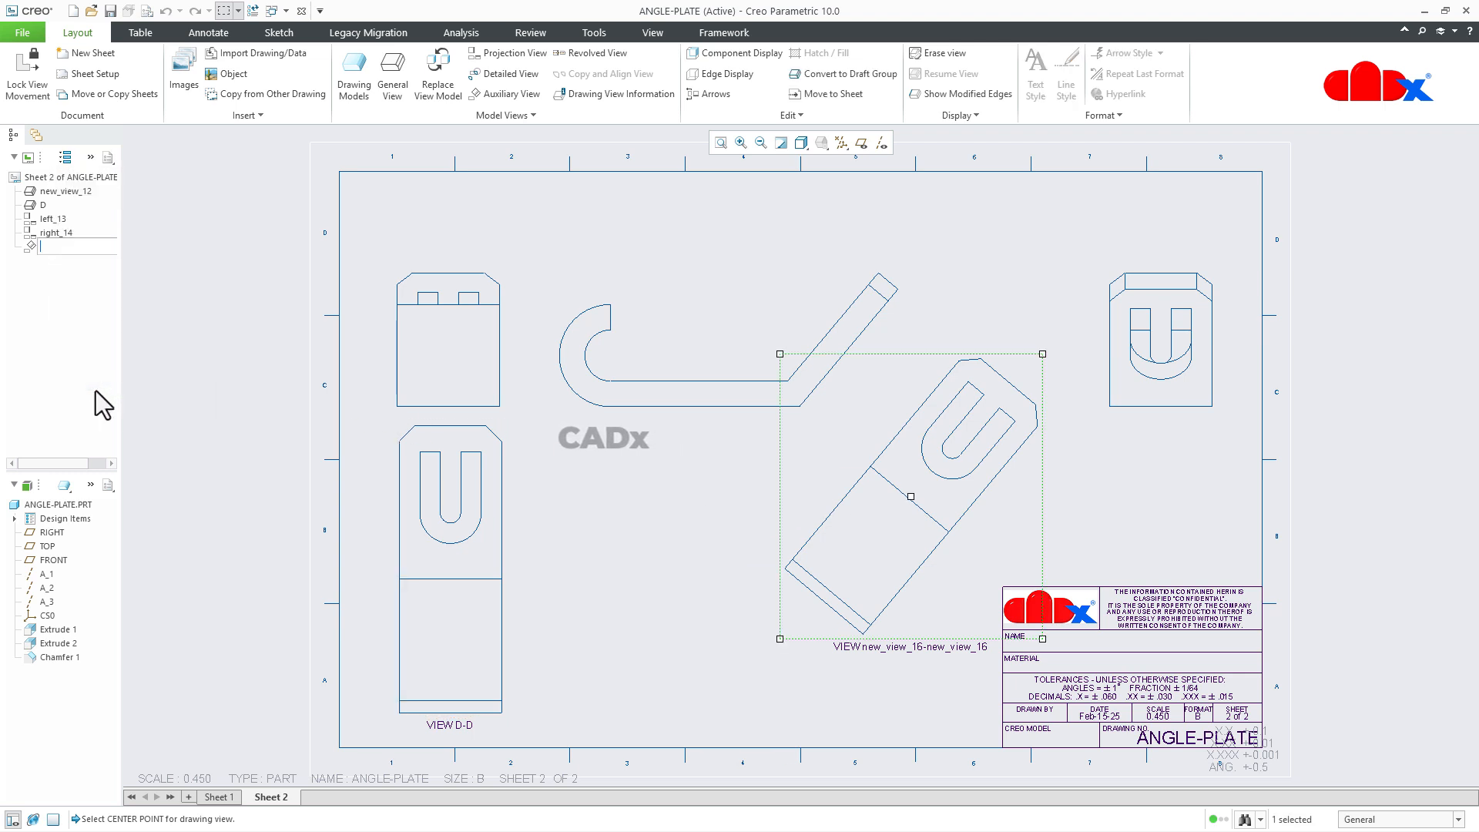
{"action": "type", "text": "E"}
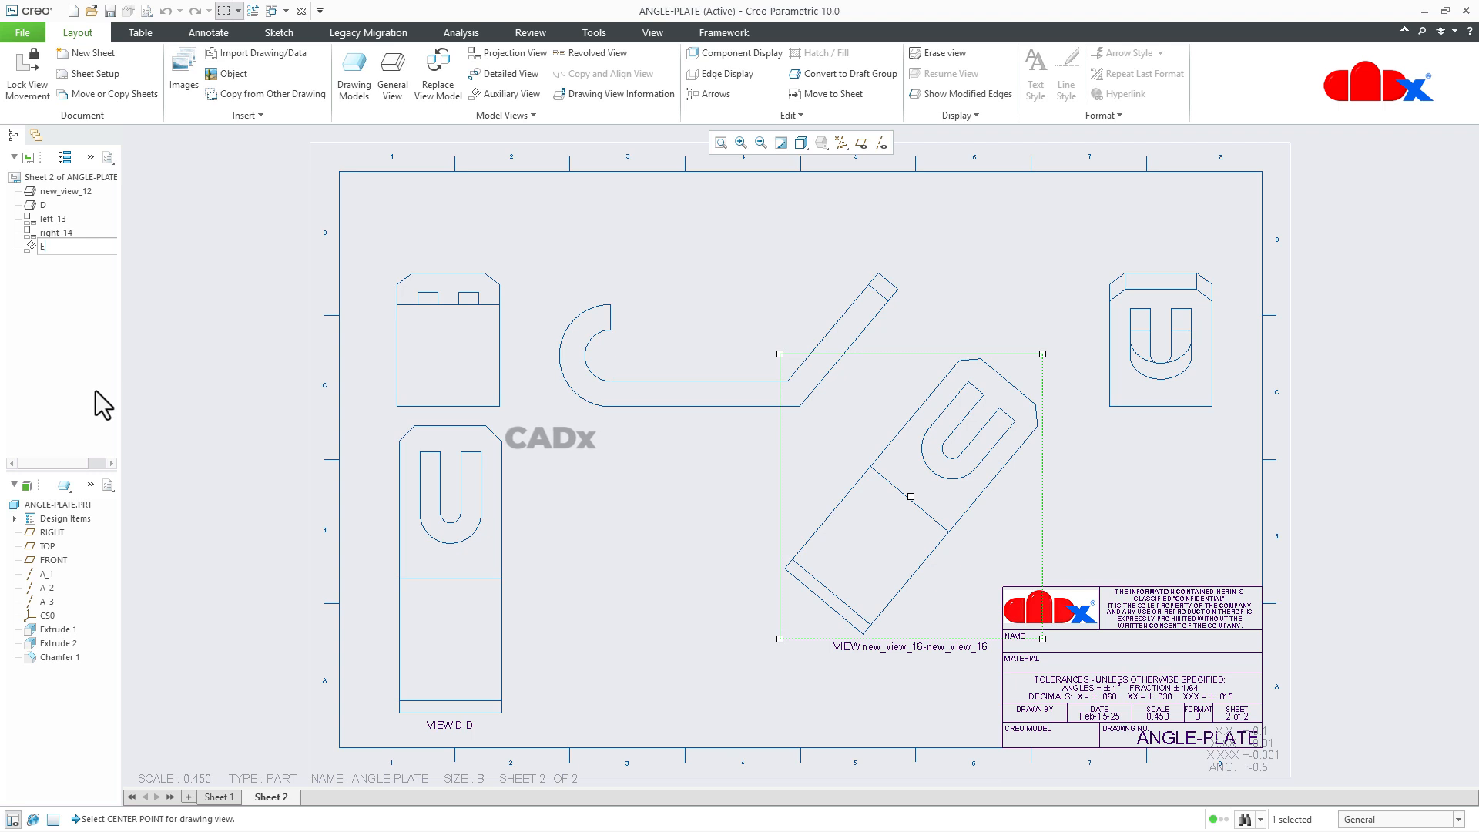
{"action": "key", "text": "Return"}
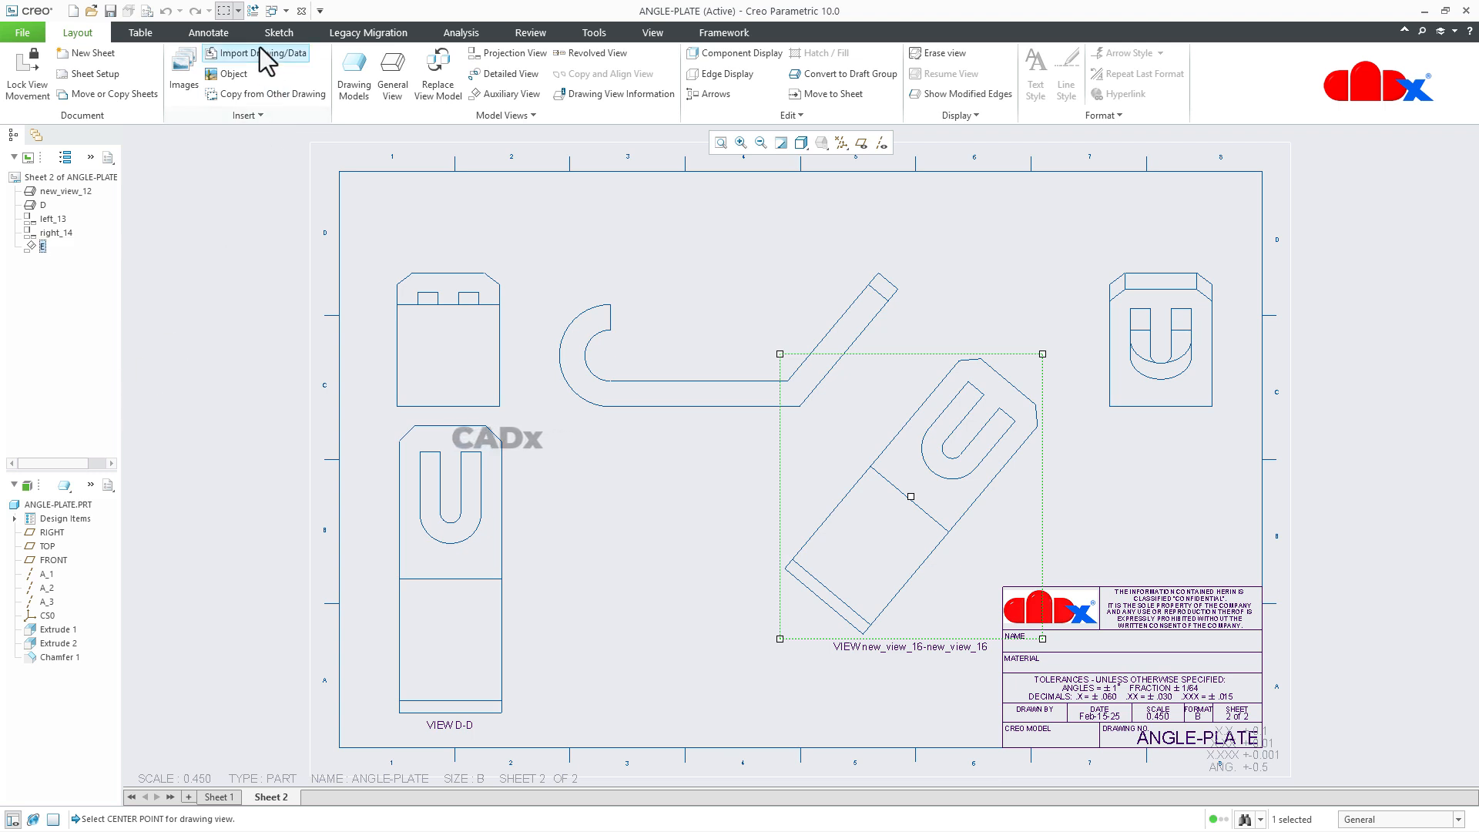
{"action": "left_click", "coordinate": [252, 9]}
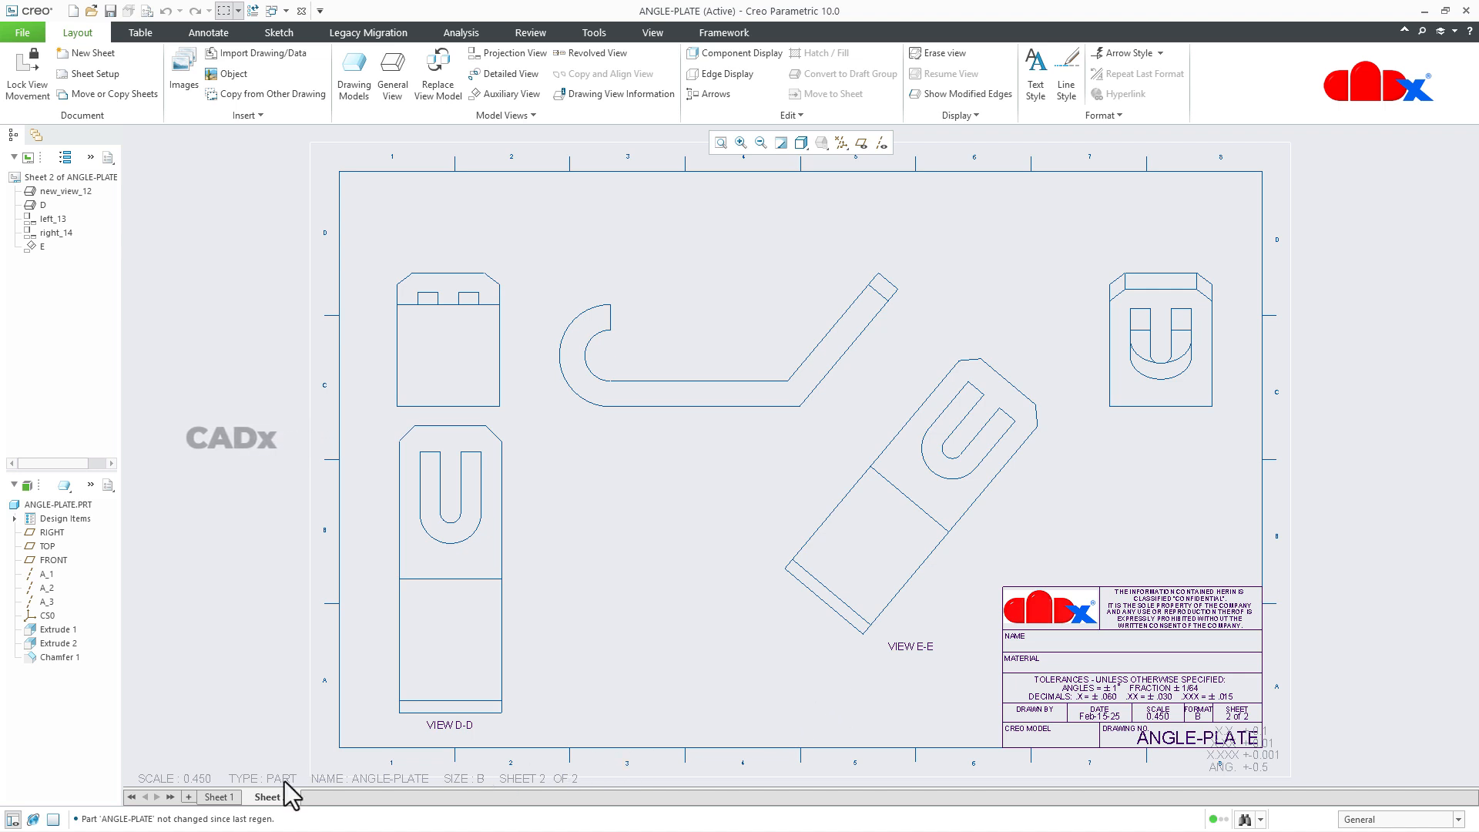
Switch to Sheet 1 to examine its dimensioned ANGLE-PLATE views.
{"action": "left_click", "coordinate": [229, 798]}
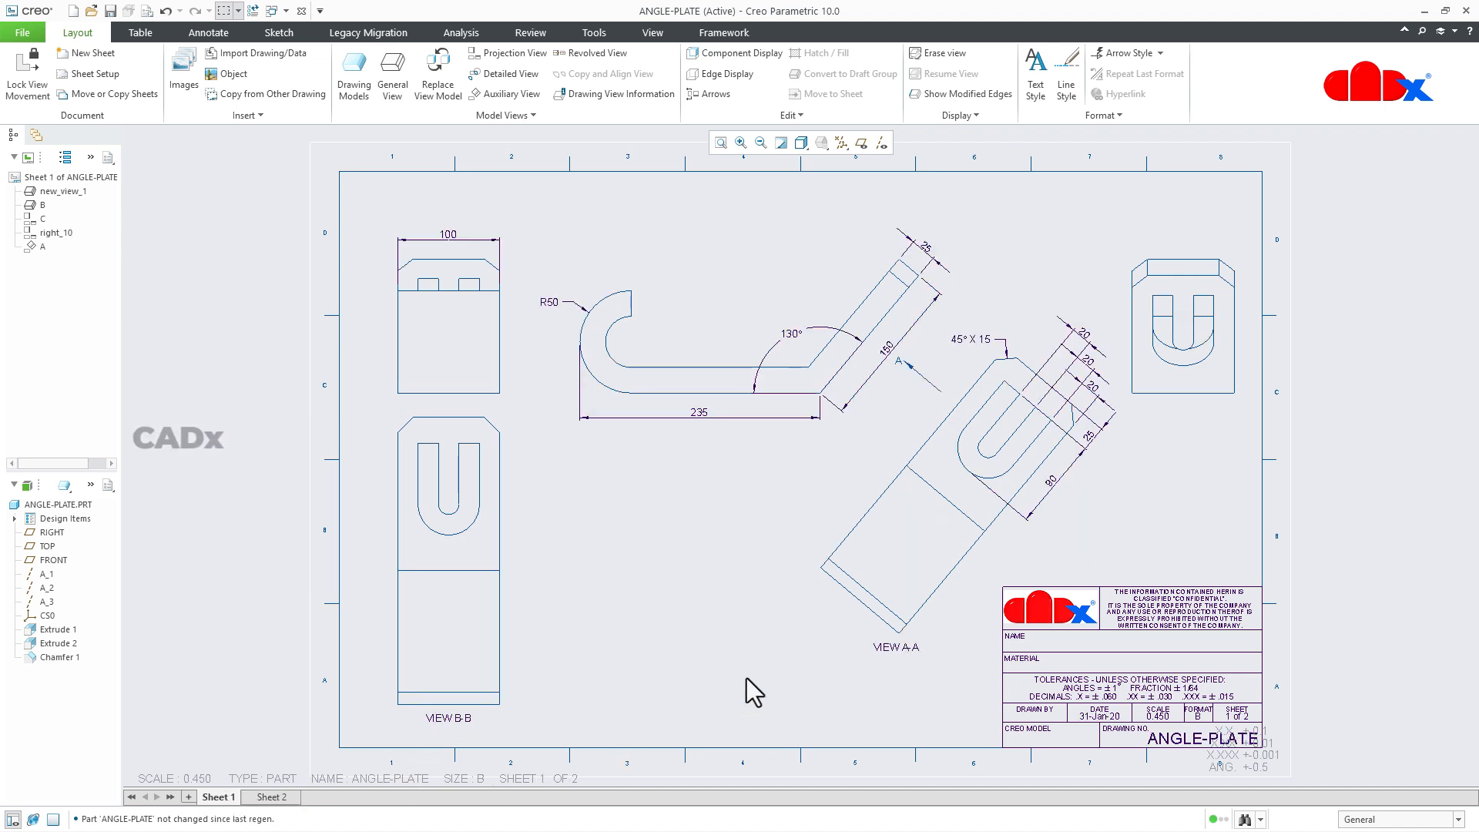